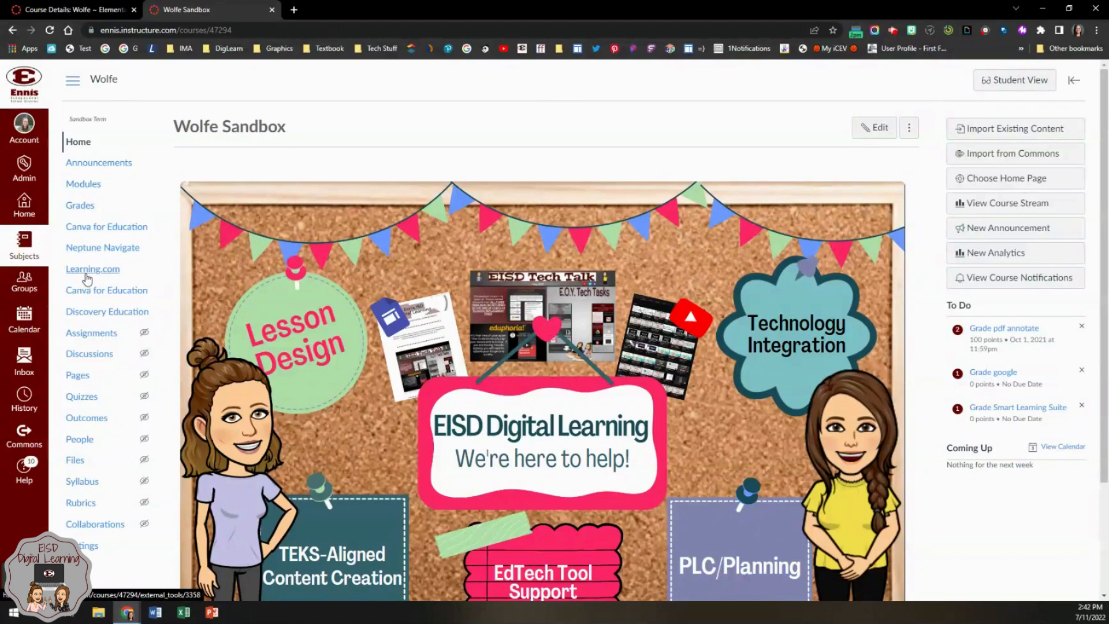
# View the course's assignment list and open the course modules
pyautogui.click(99, 341)
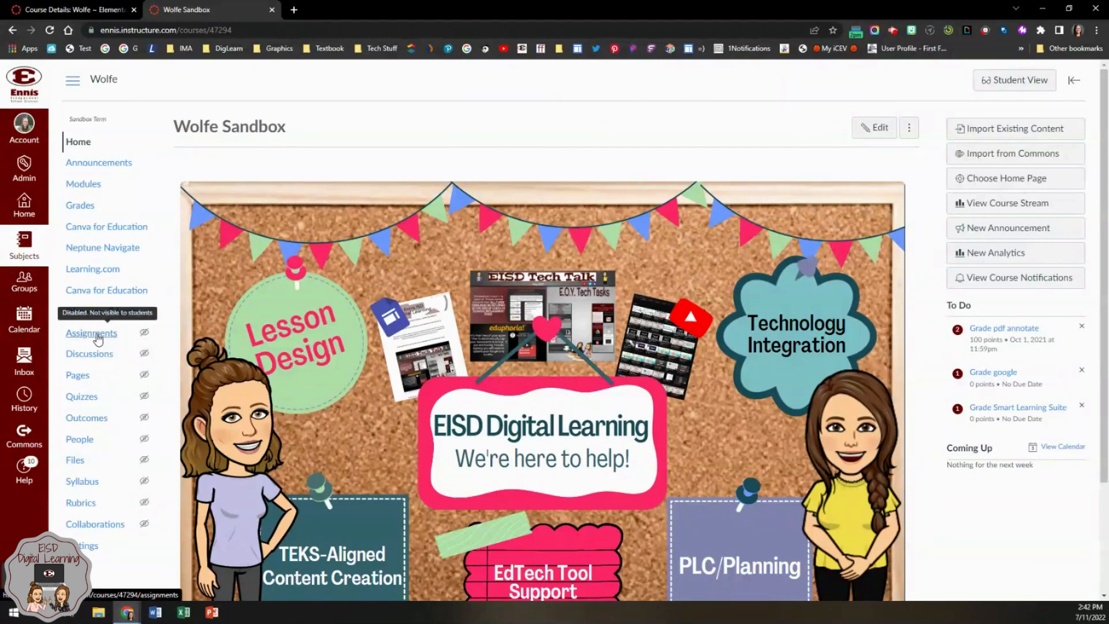
pyautogui.click(98, 339)
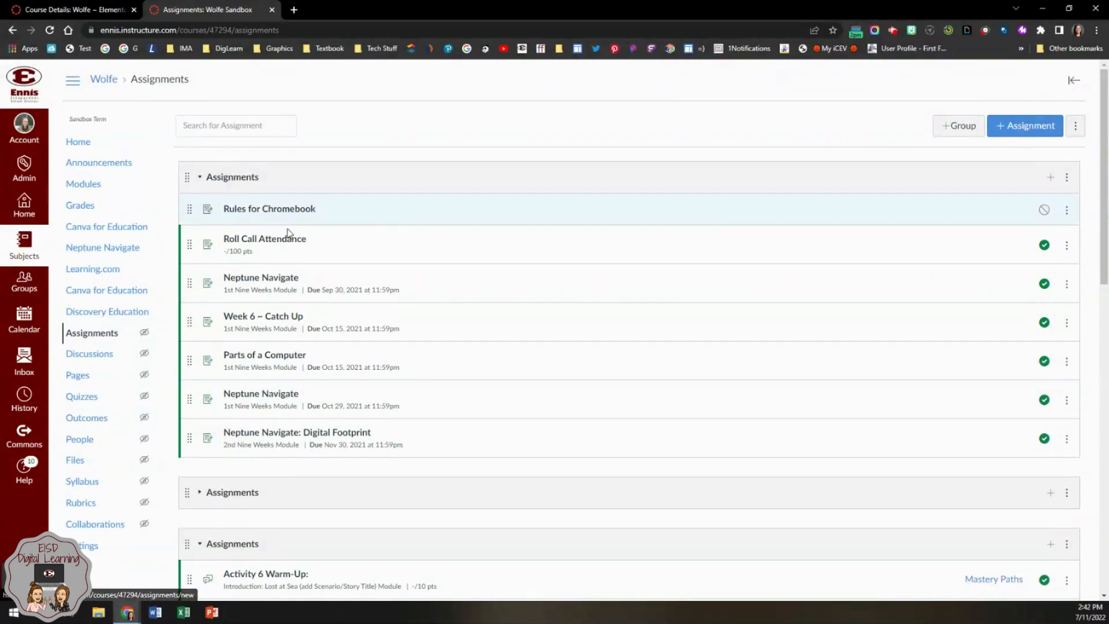
pyautogui.click(85, 185)
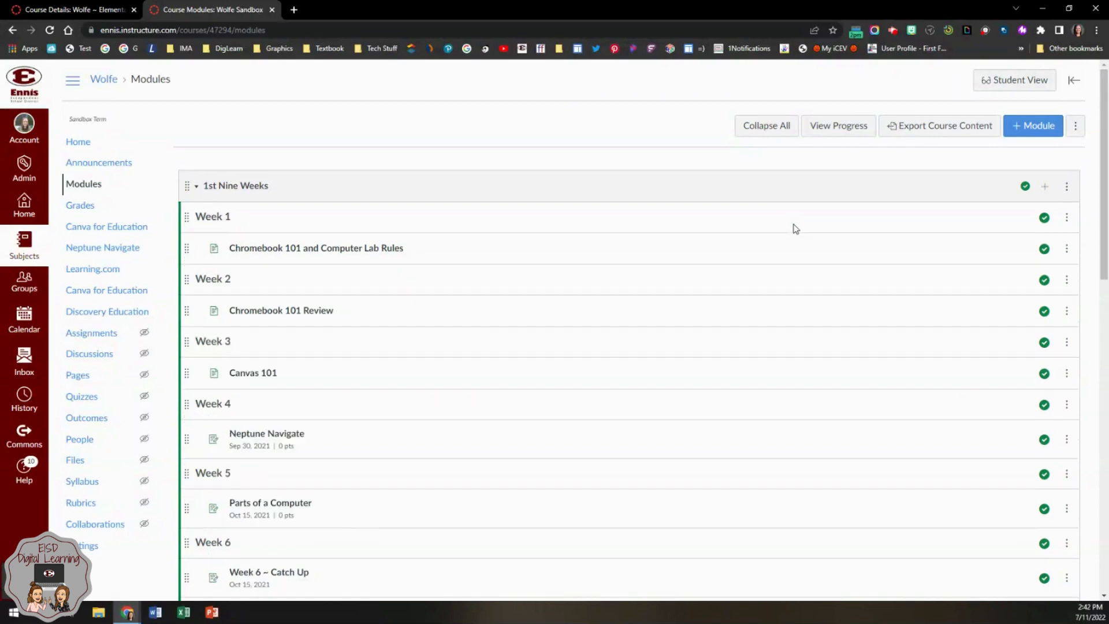
pyautogui.scroll(-1, 795, 229)
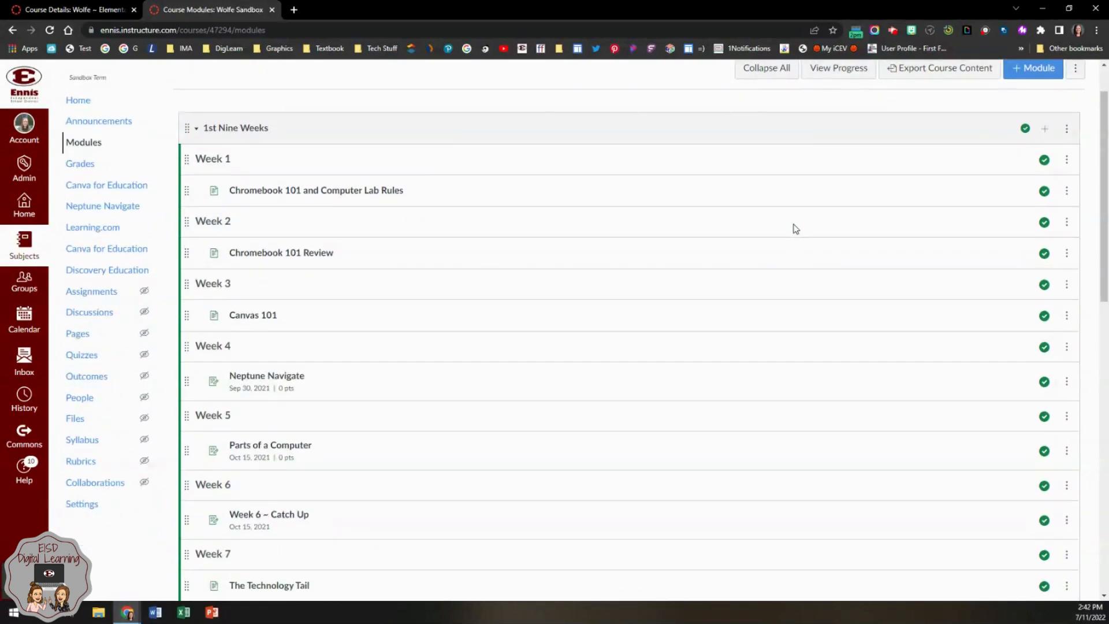
pyautogui.scroll(1, 792, 228)
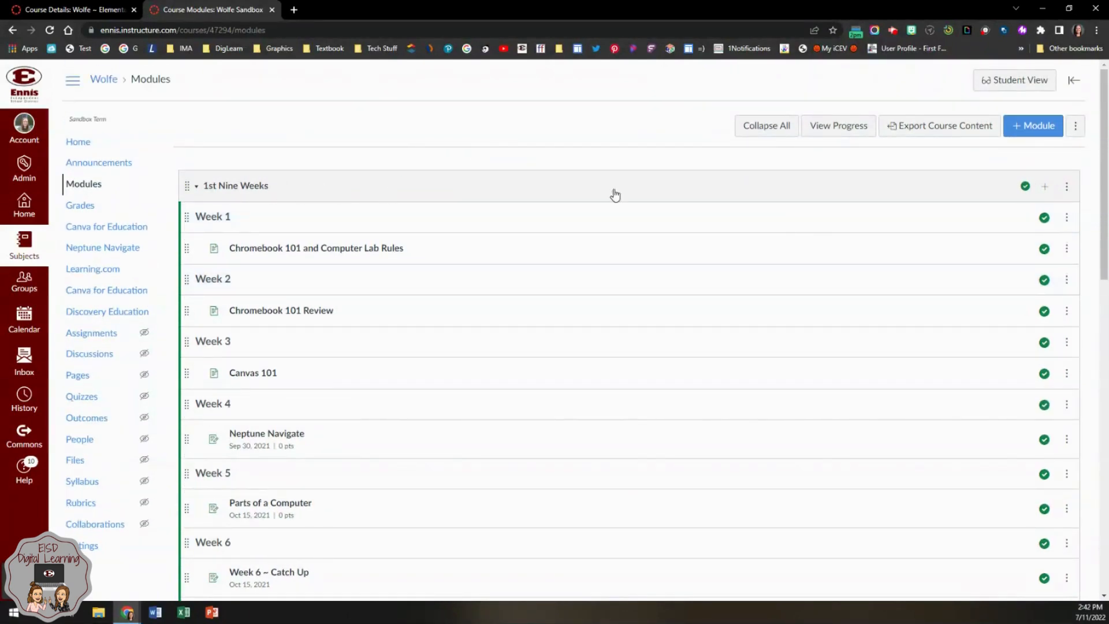
# Create a new assignment named "Rules Assignment" in the 1st Nine Weeks module
pyautogui.click(1045, 186)
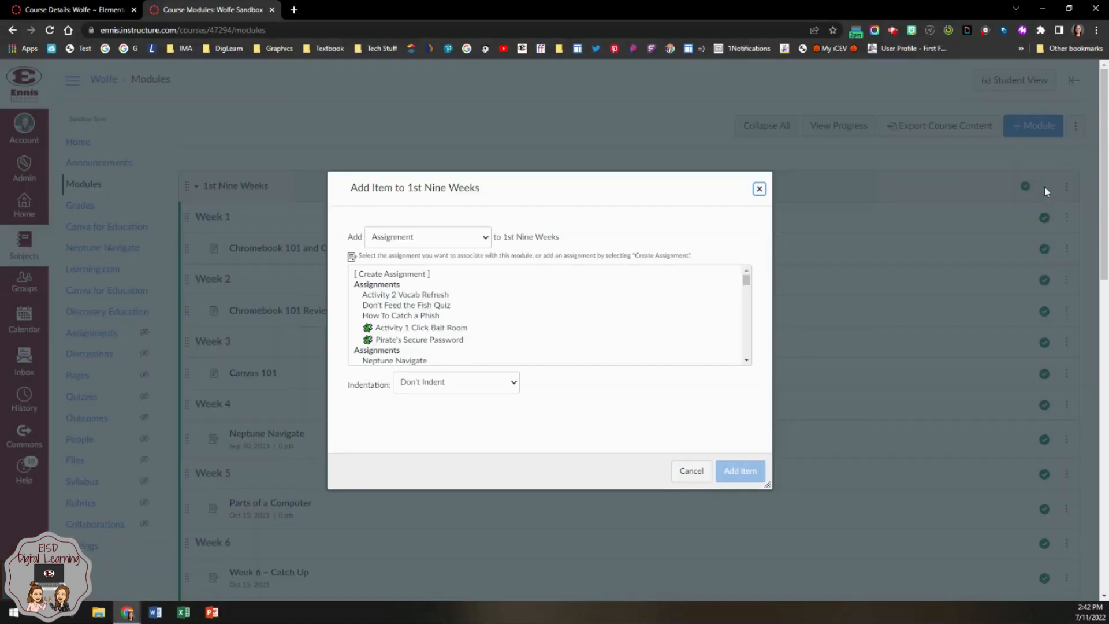
pyautogui.click(403, 275)
pyautogui.click(439, 387)
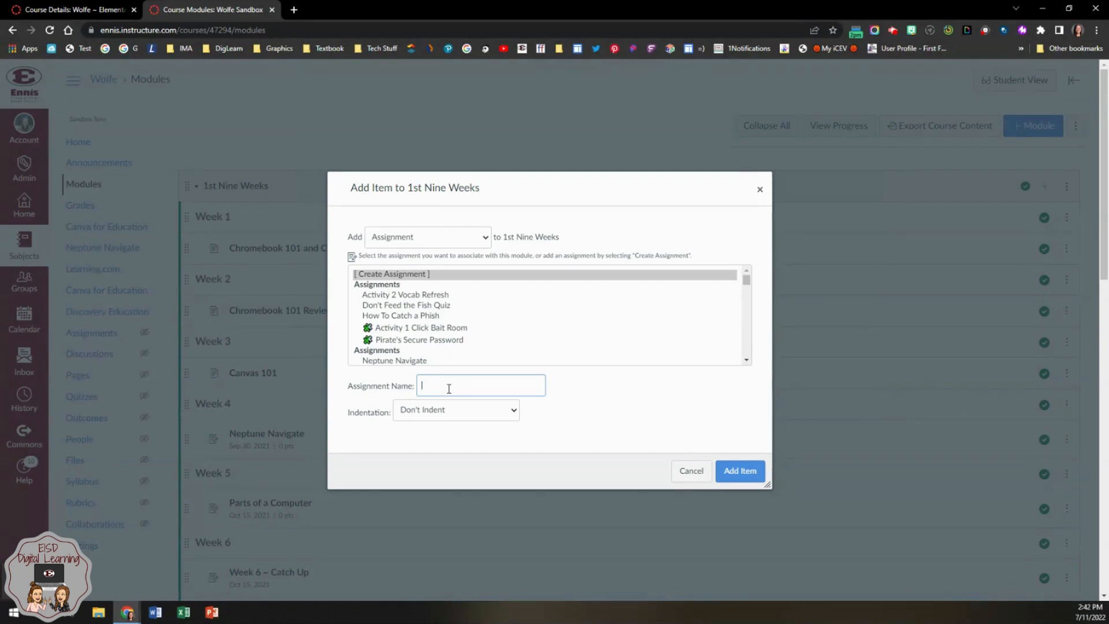
pyautogui.write('Rules Assignment')
pyautogui.click(741, 472)
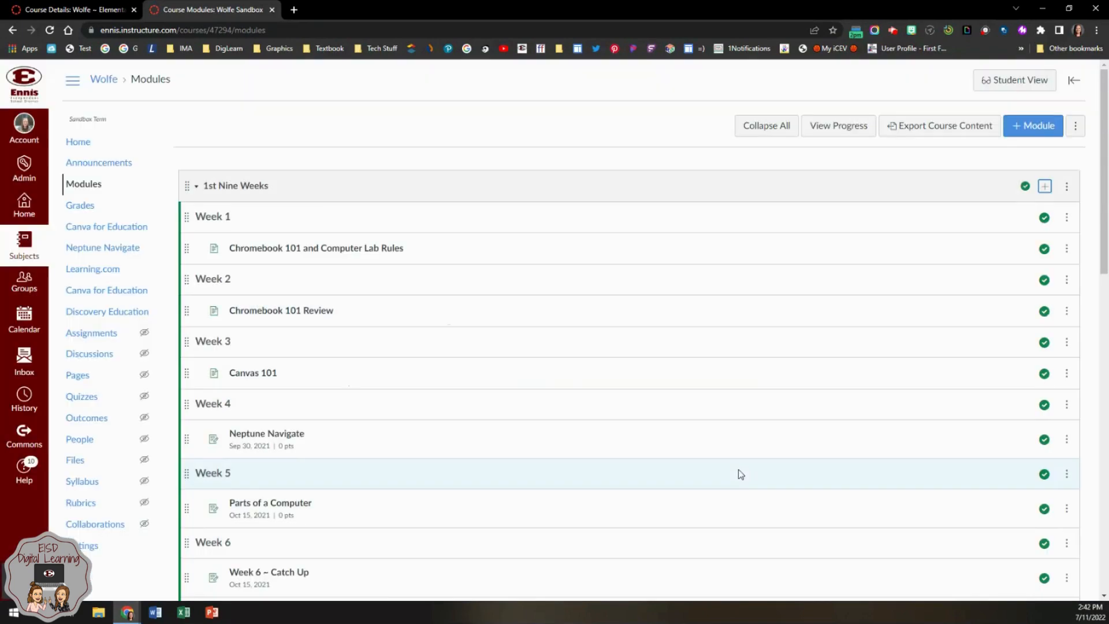
# Move Rules Assignment up to Week 1, directly below Chromebook 101 and Computer Lab Rules
pyautogui.scroll(-4, 513, 227)
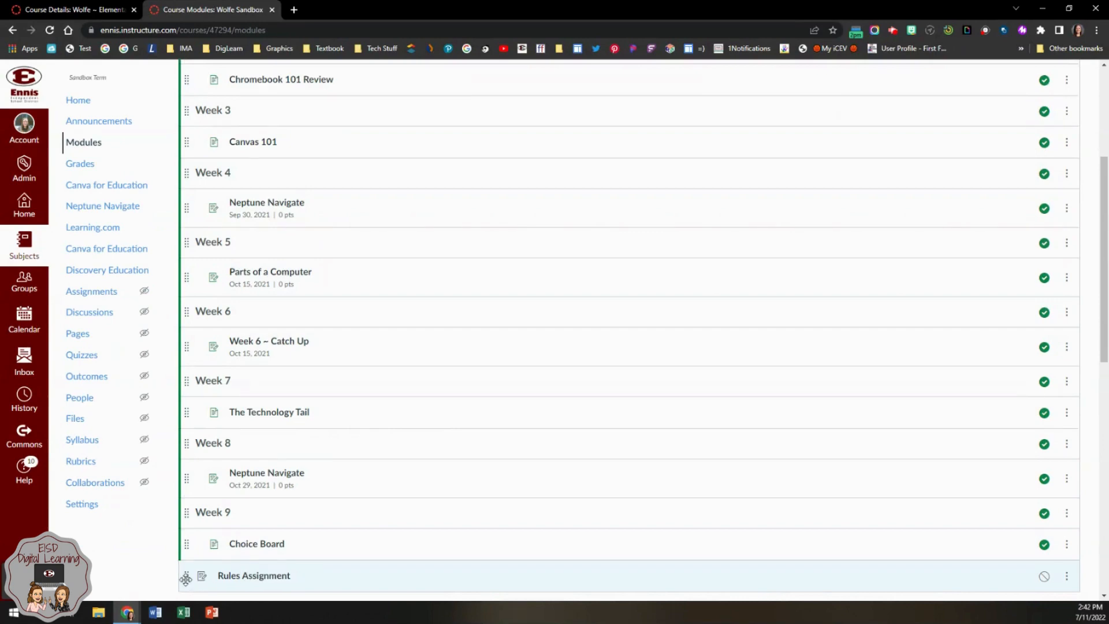
pyautogui.moveTo(186, 576); pyautogui.dragTo(199, 244)
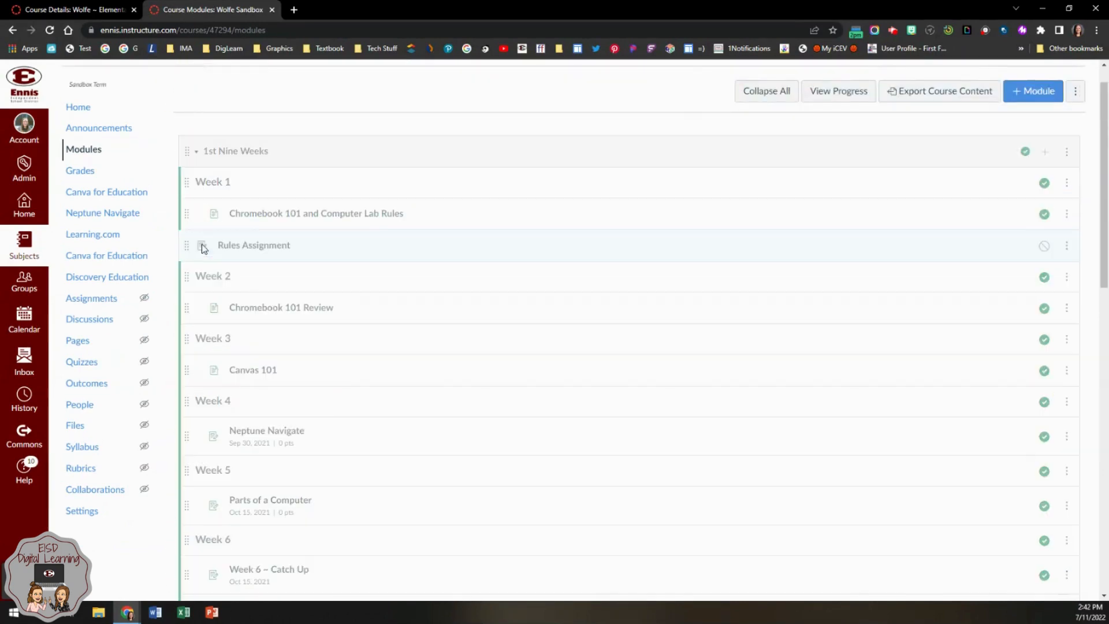
# Open Rules Assignment for editing and place the cursor in its empty description
pyautogui.click(263, 248)
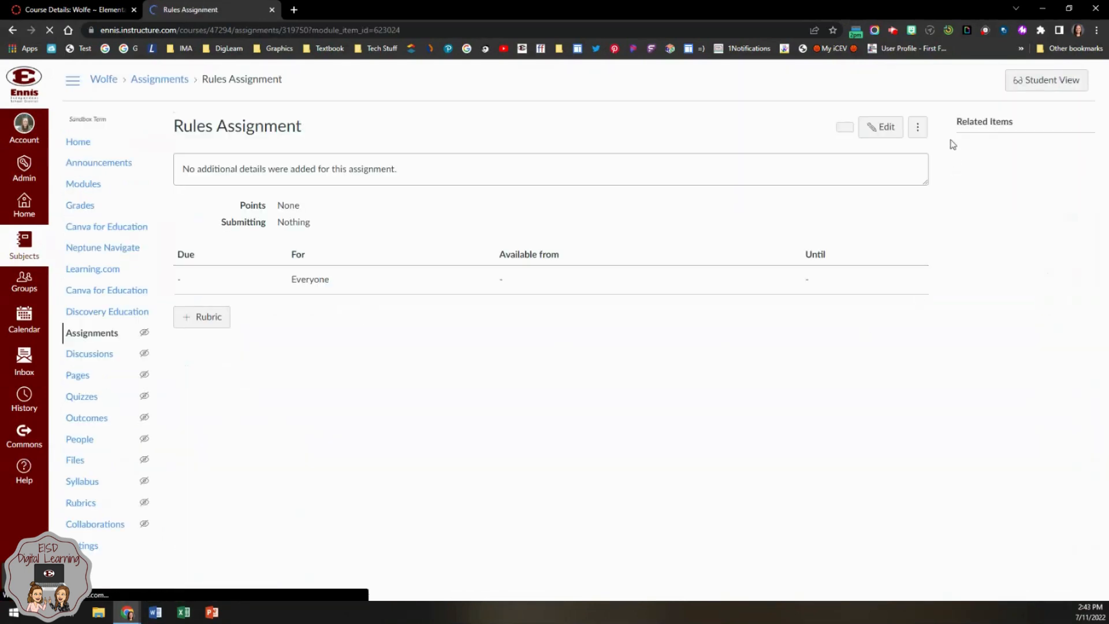
pyautogui.click(886, 130)
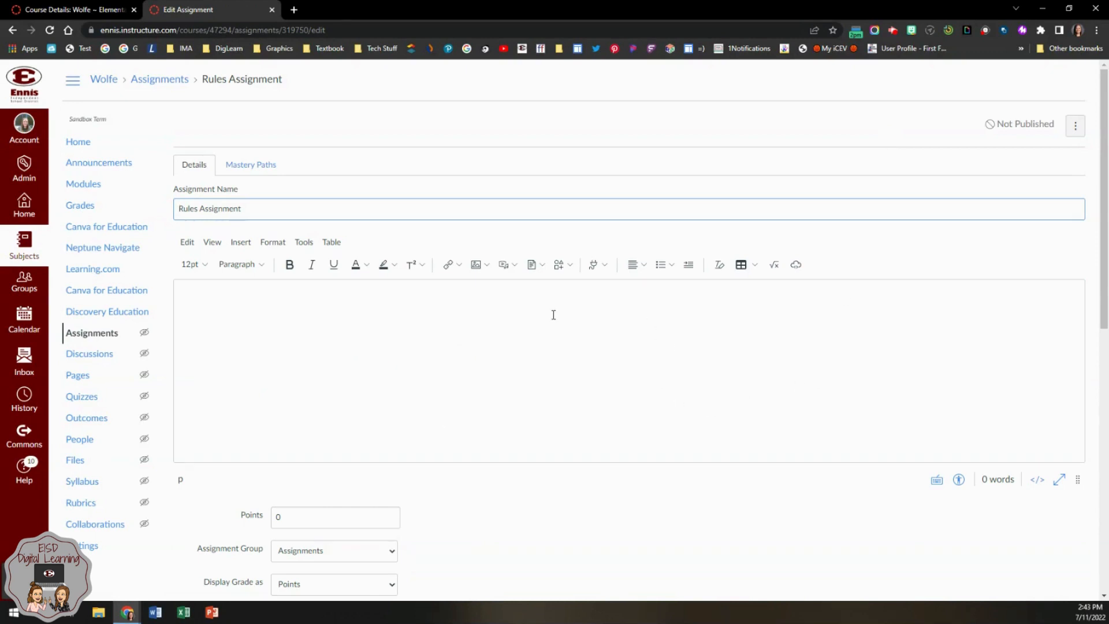
pyautogui.click(516, 305)
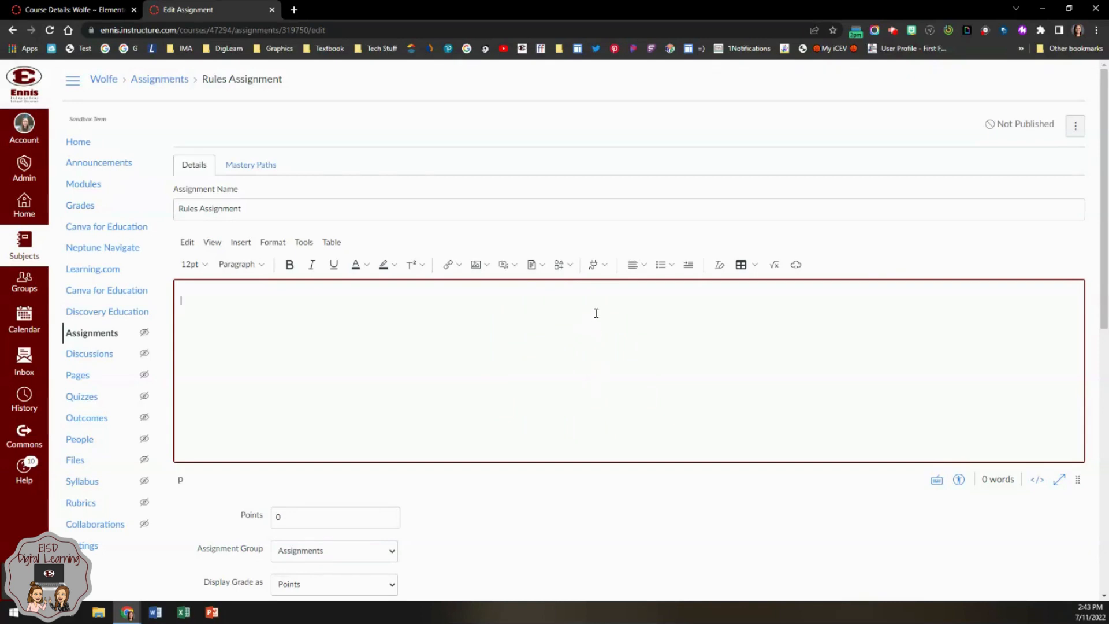
# Set the assignment's points to 100 and display the grade as Percentage
pyautogui.scroll(-5, 596, 312)
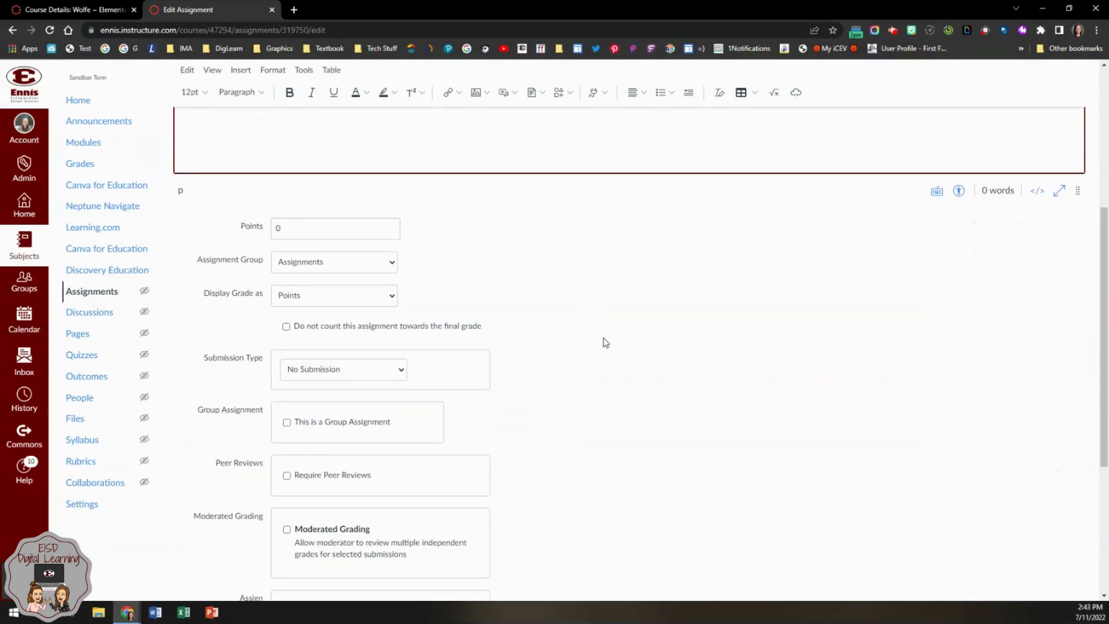
pyautogui.click(288, 229)
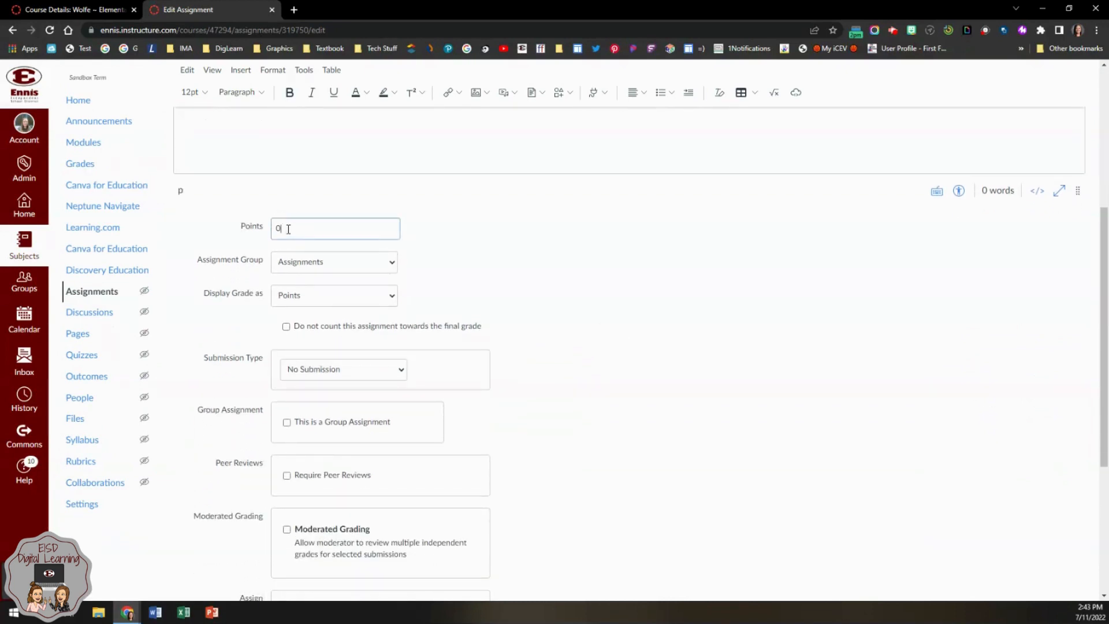
pyautogui.moveTo(289, 229); pyautogui.dragTo(276, 229)
pyautogui.write('100')
pyautogui.click(318, 234)
pyautogui.click(339, 295)
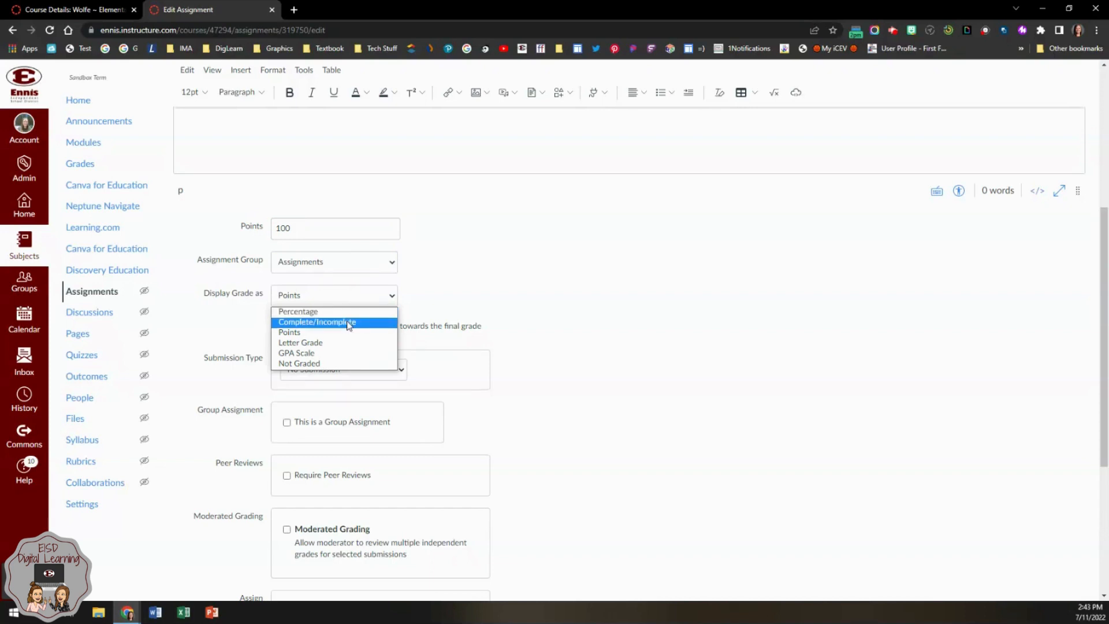
pyautogui.click(341, 312)
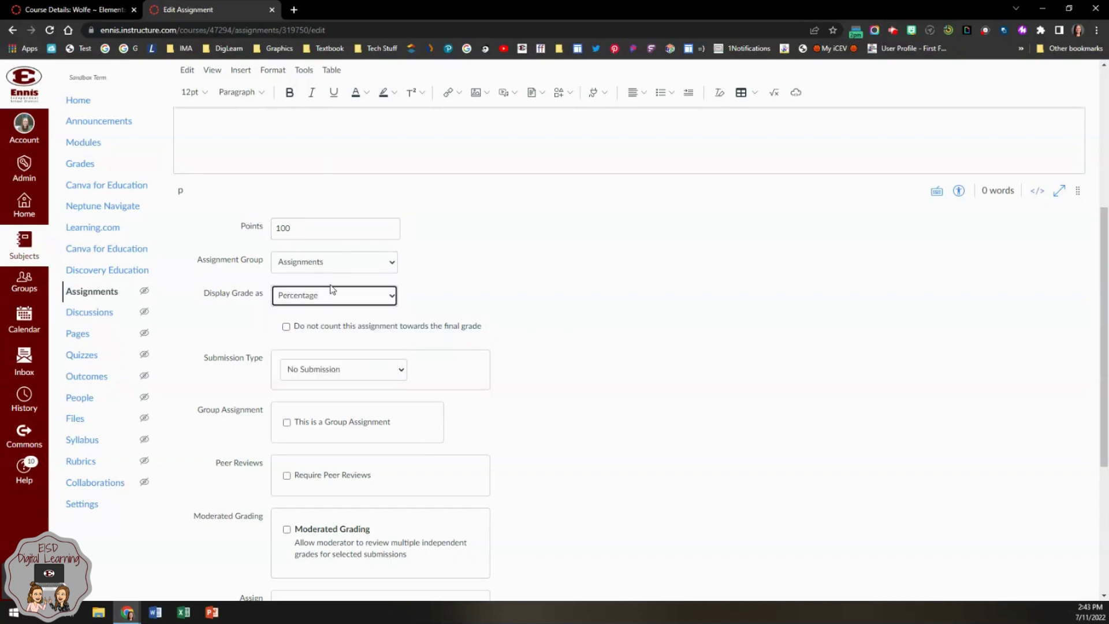
# Set the submission type to Online and allow Text Entry and Media Recordings
pyautogui.click(355, 375)
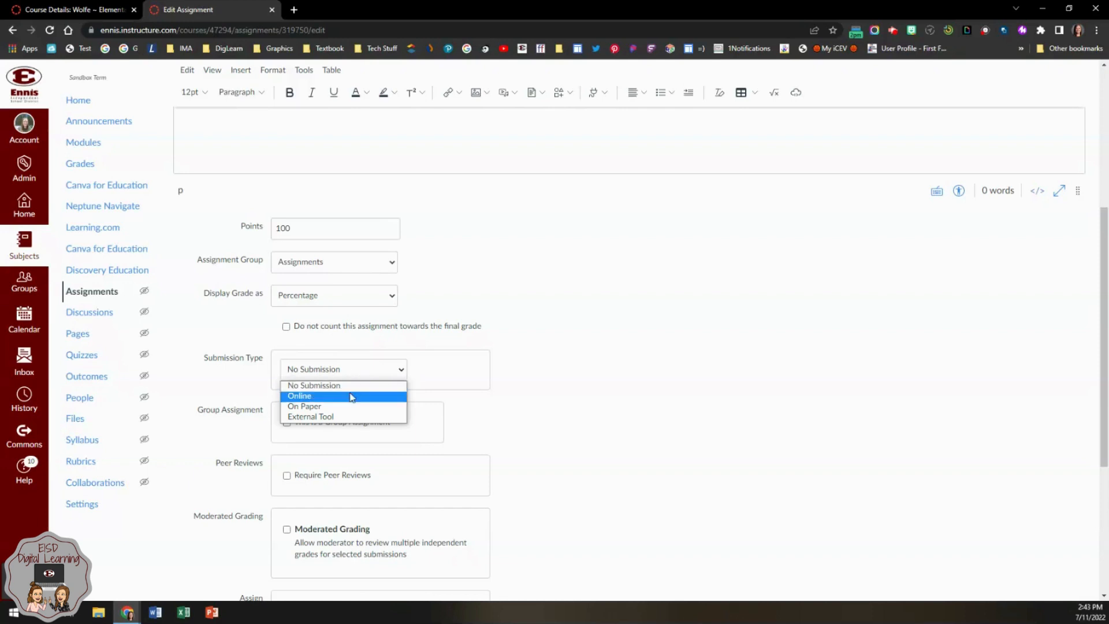
pyautogui.click(353, 397)
pyautogui.scroll(-1, 576, 390)
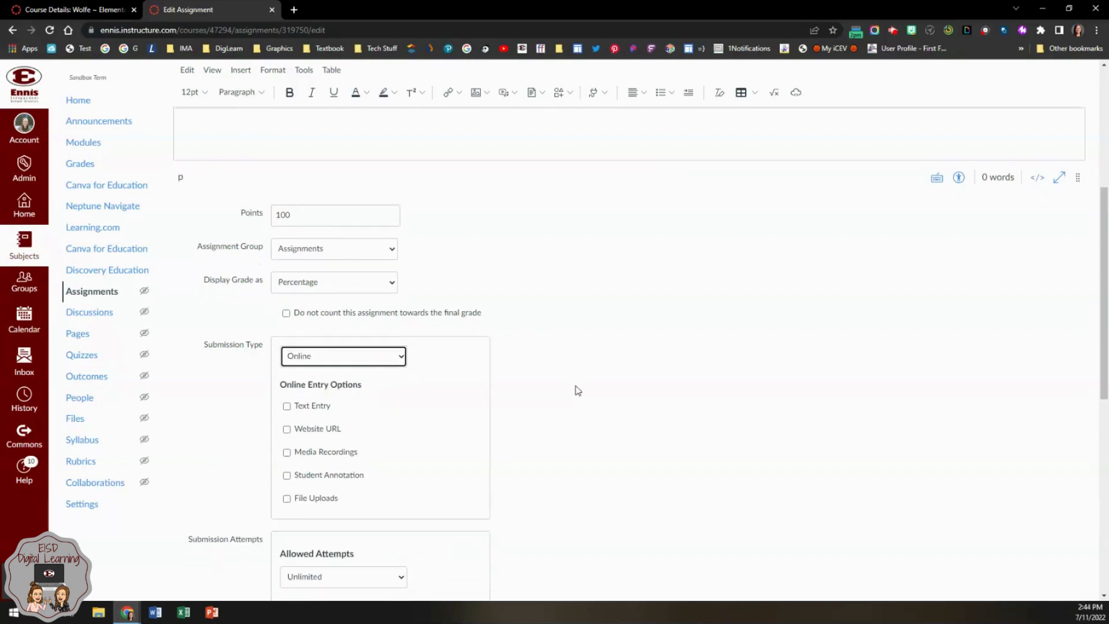
pyautogui.click(287, 362)
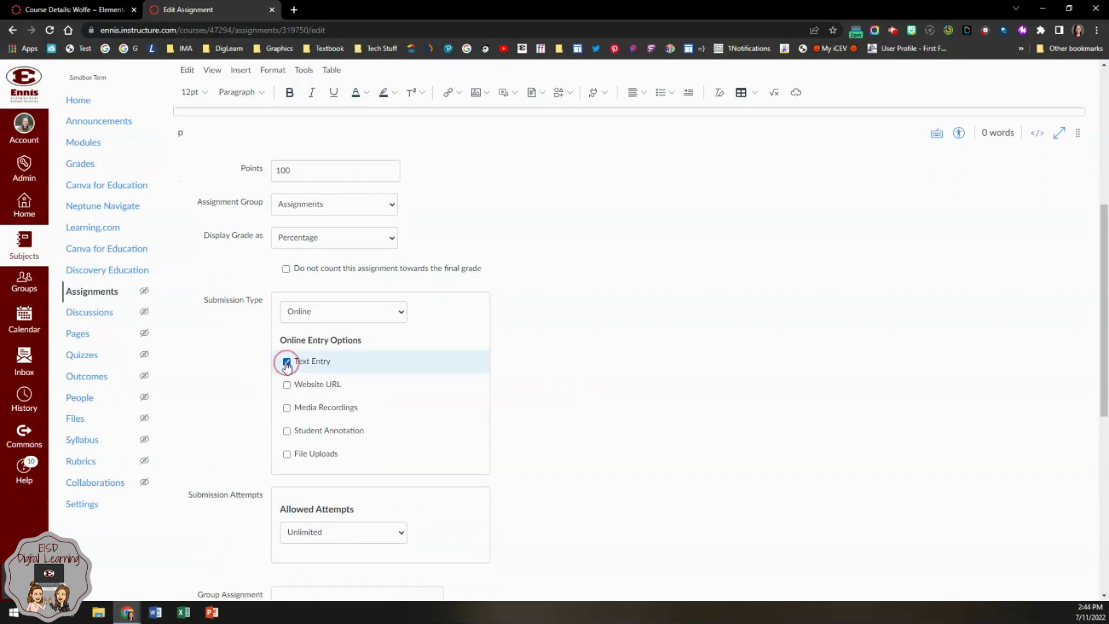
pyautogui.click(287, 408)
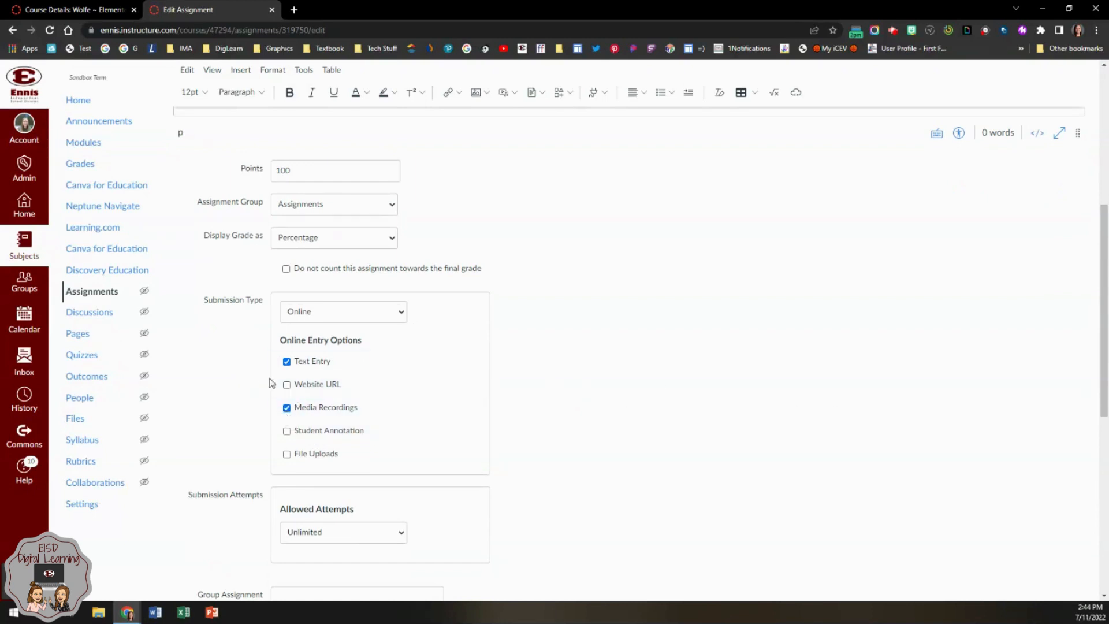
# Replace Text Entry and Media Recordings with Website URL as the only online entry option
pyautogui.click(287, 362)
pyautogui.click(286, 408)
pyautogui.click(287, 385)
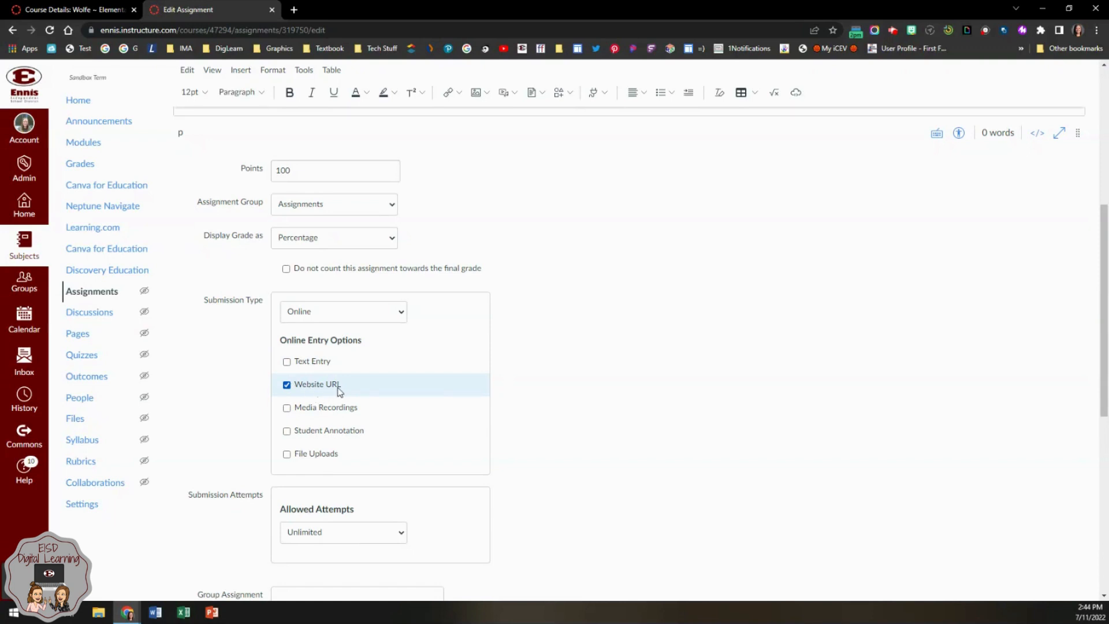
# Enable Student Annotation to view its file options, and clear it together with Website URL
pyautogui.click(286, 432)
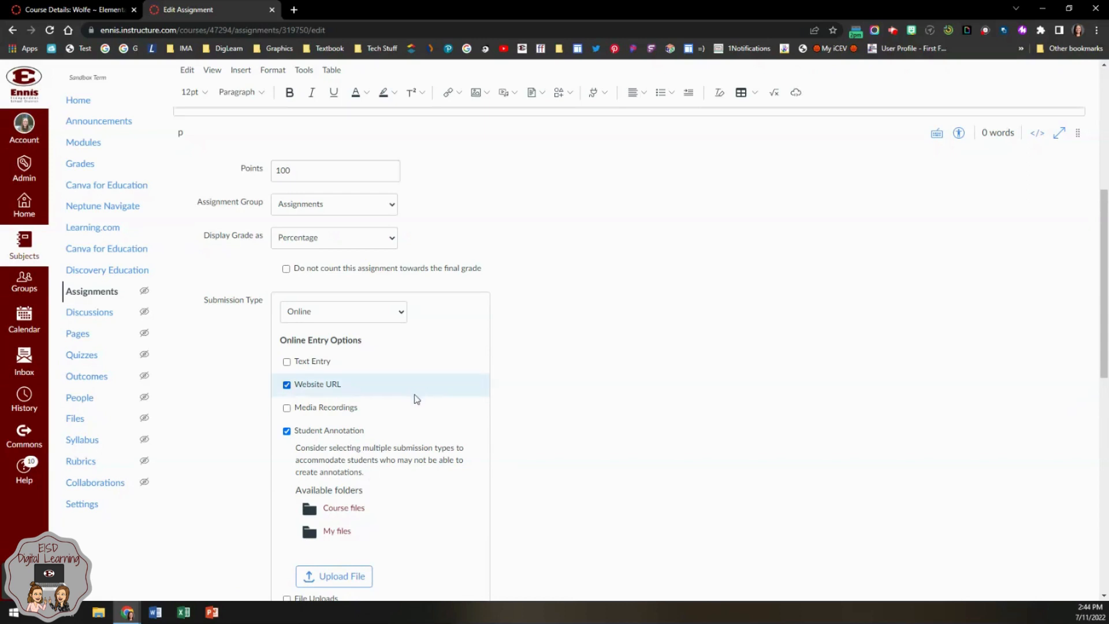
pyautogui.scroll(-1, 414, 400)
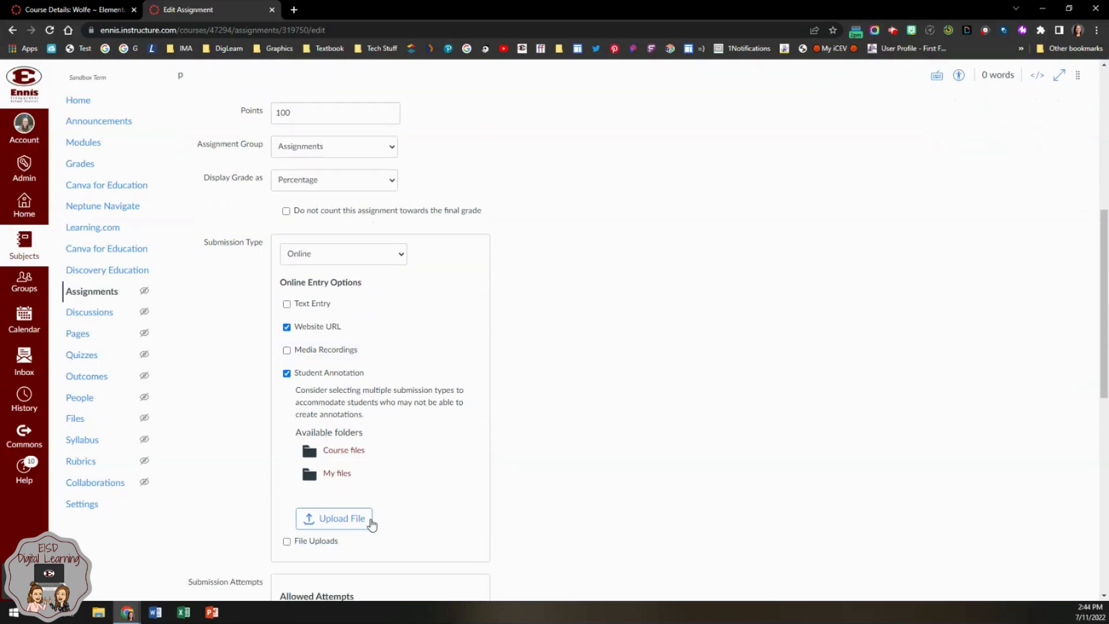
pyautogui.click(287, 373)
pyautogui.click(294, 330)
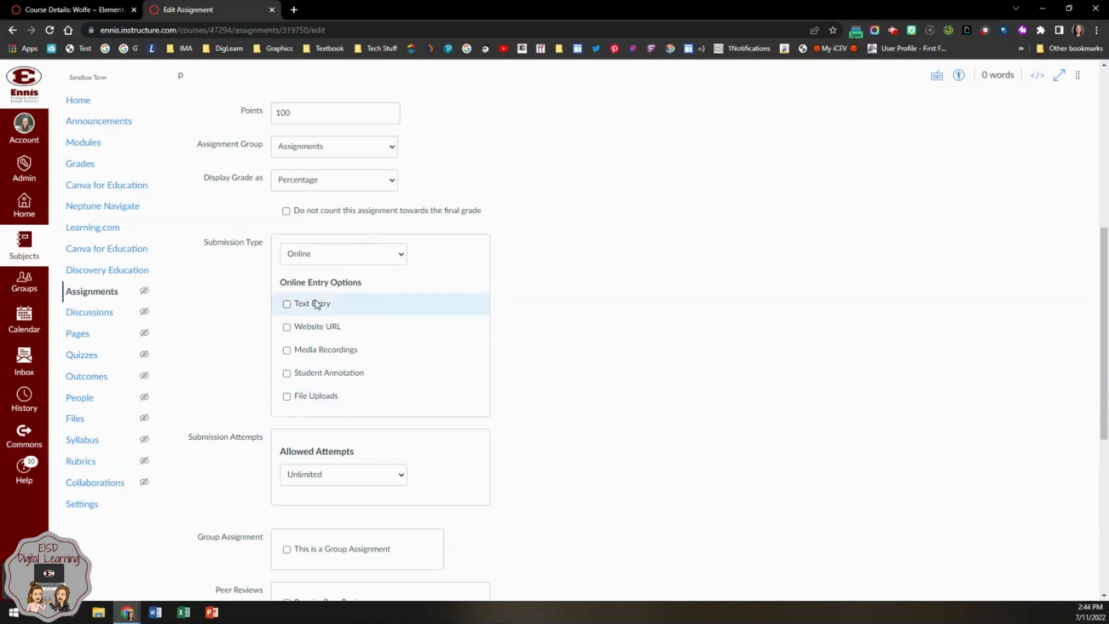
# Change the assignment's submission type to On Paper
pyautogui.click(401, 259)
pyautogui.click(356, 292)
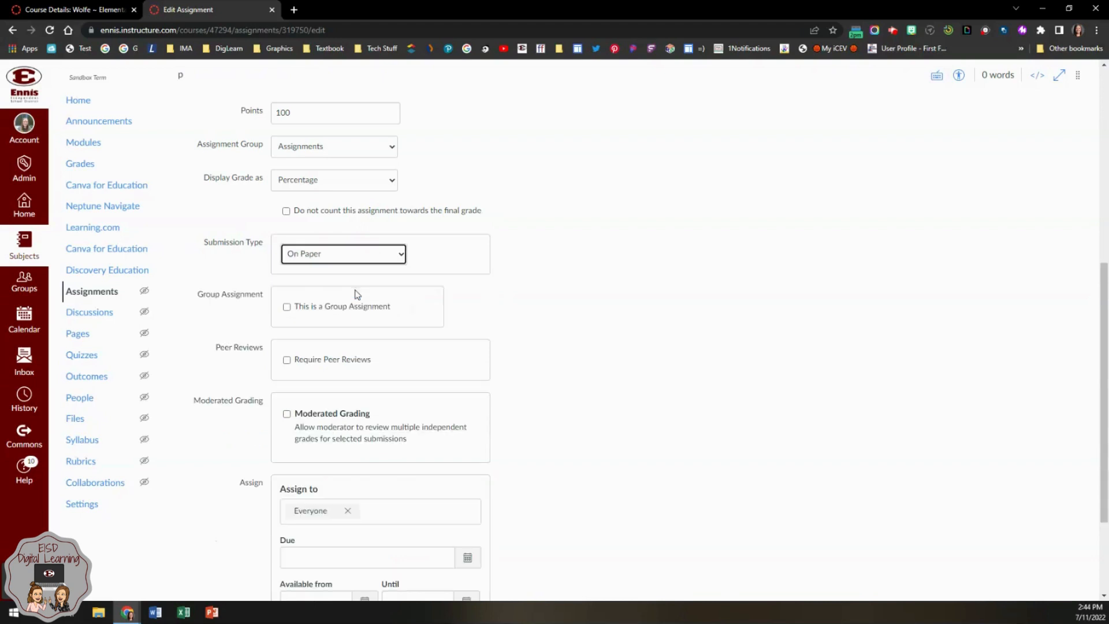
# Change the submission type to External Tool and look through the list of available external tools without choosing one
pyautogui.click(389, 258)
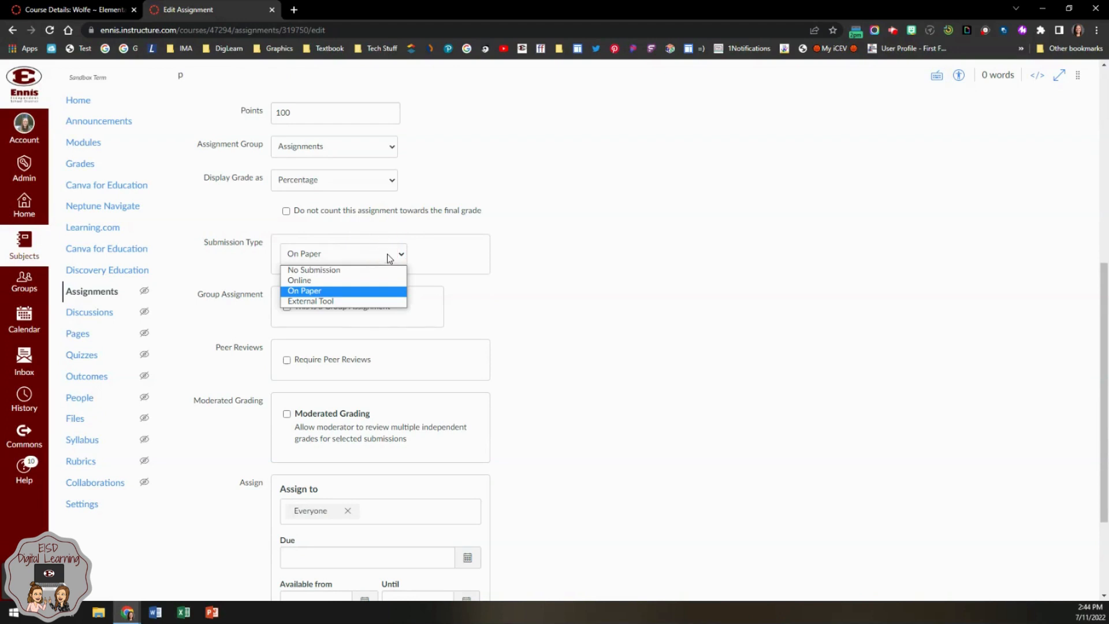
pyautogui.click(328, 302)
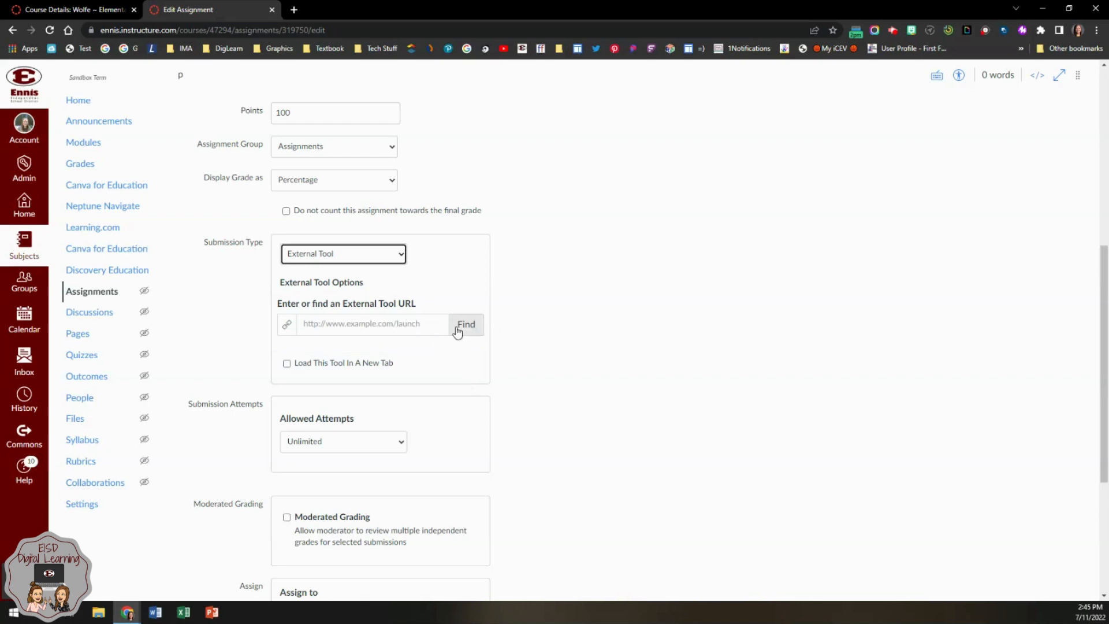
pyautogui.click(461, 331)
pyautogui.scroll(-5, 513, 349)
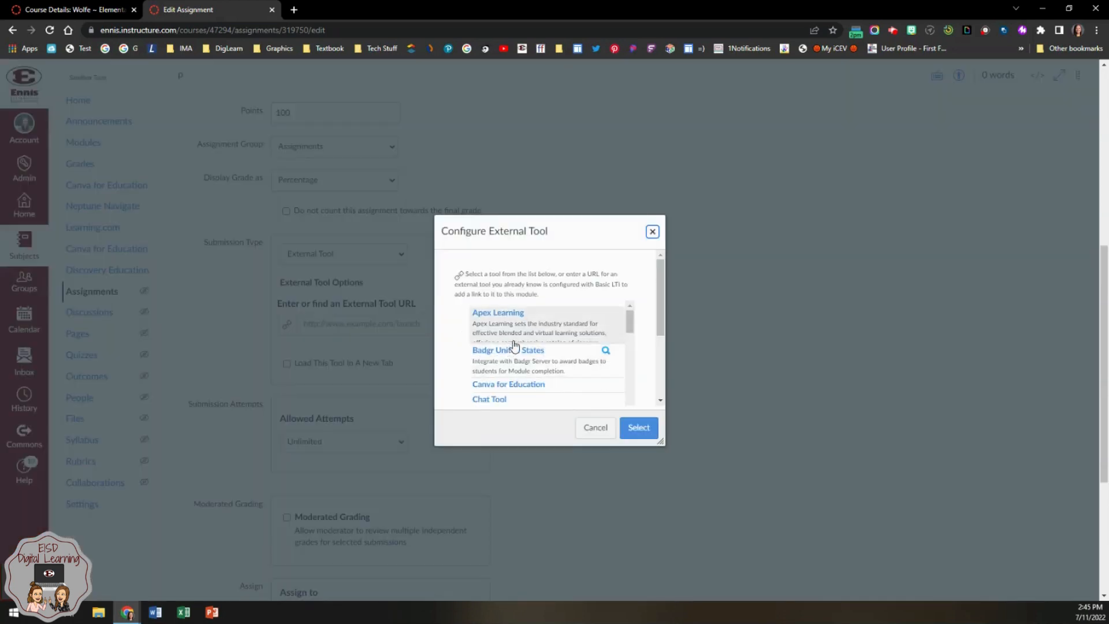
pyautogui.scroll(-2, 517, 346)
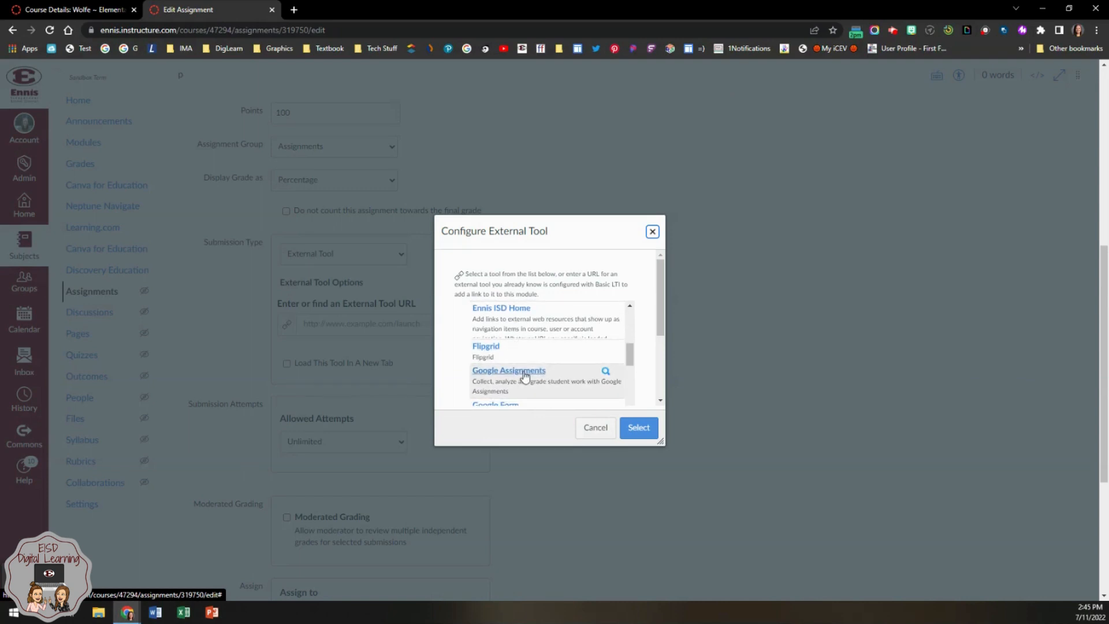
pyautogui.scroll(-1, 525, 376)
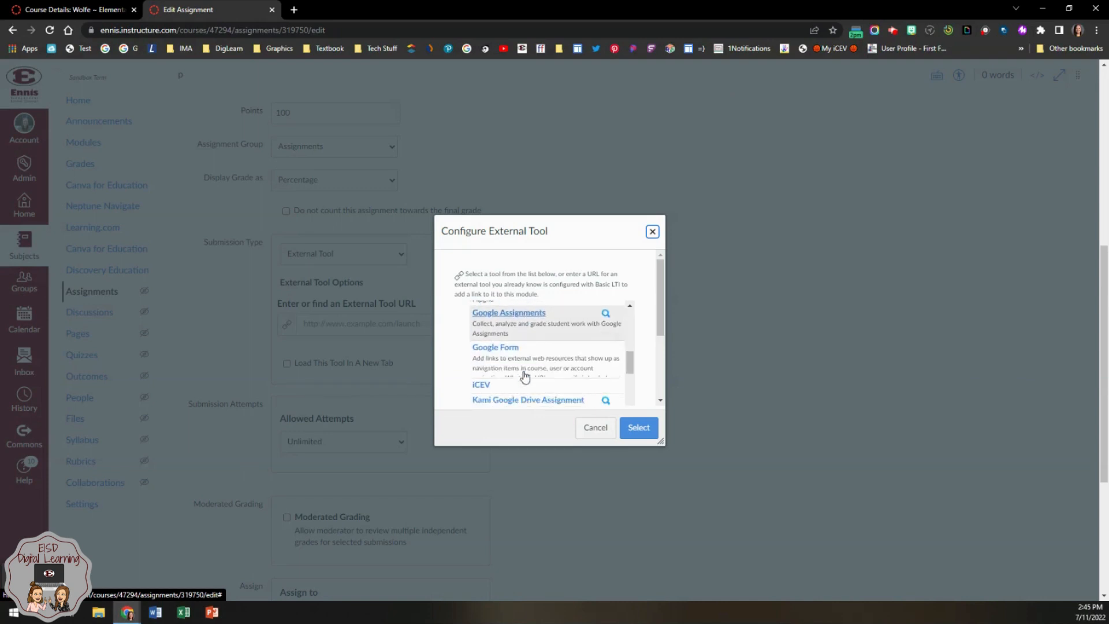
pyautogui.scroll(1, 527, 355)
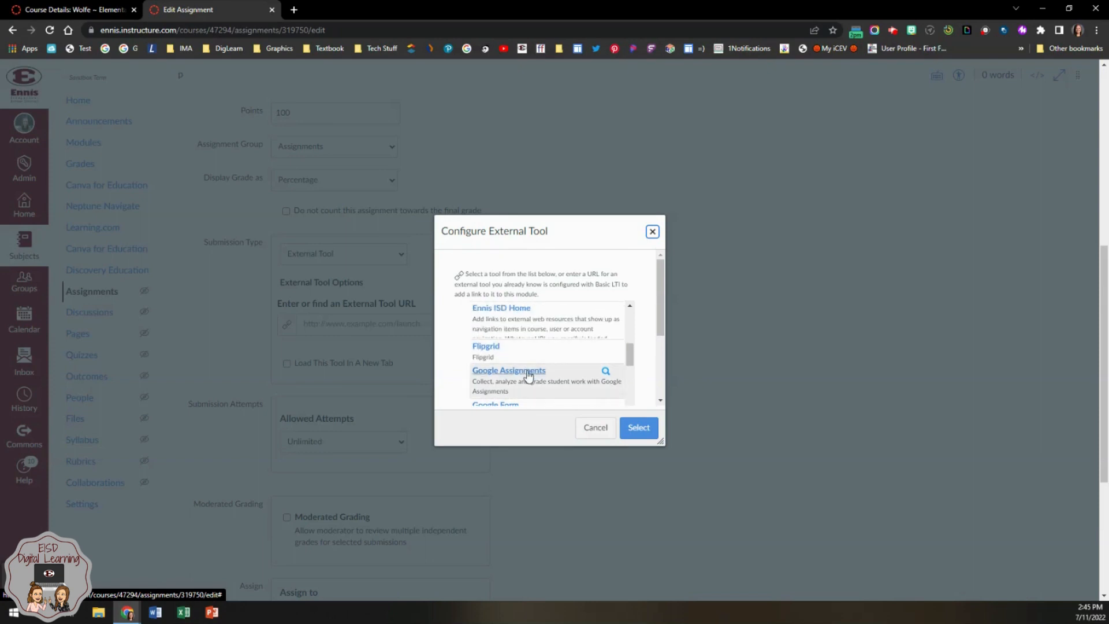
pyautogui.scroll(2, 527, 376)
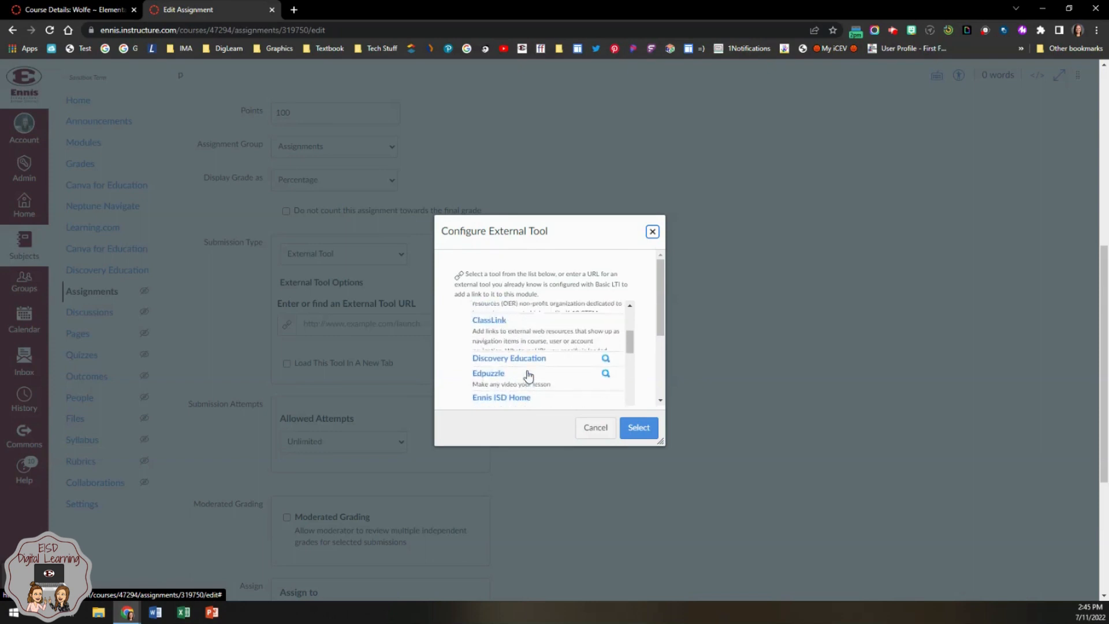
pyautogui.scroll(-1, 528, 376)
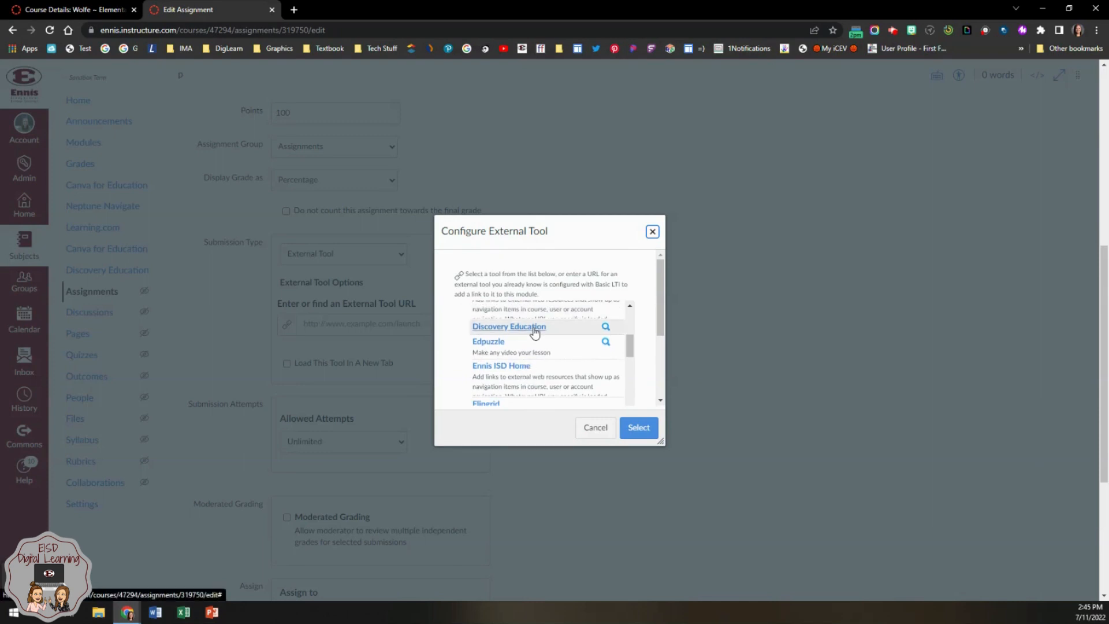
pyautogui.scroll(1, 535, 332)
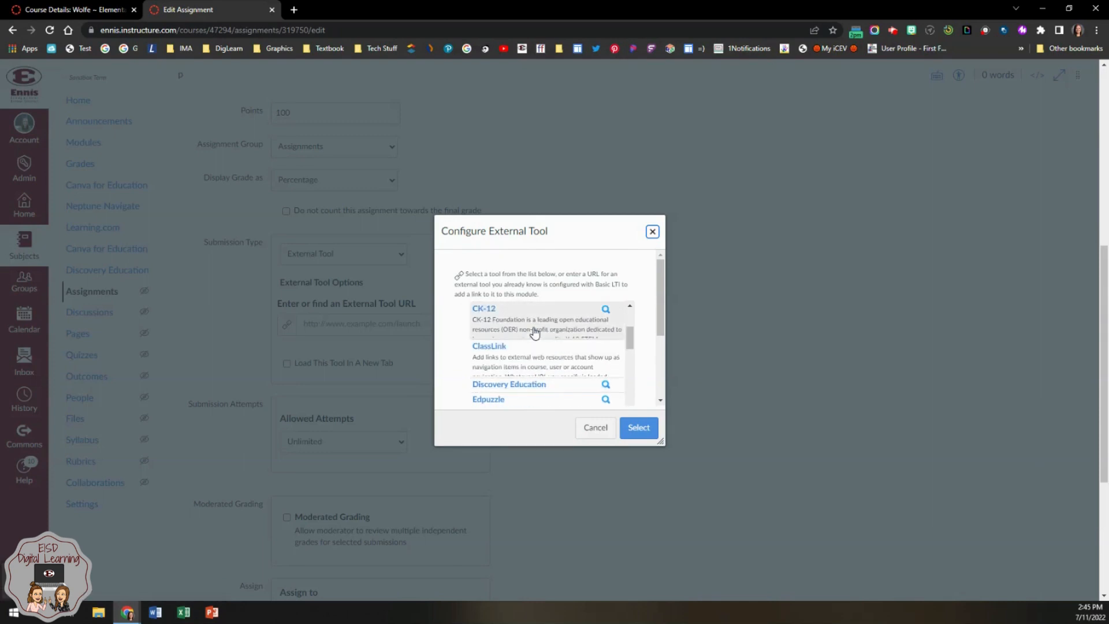
pyautogui.click(596, 428)
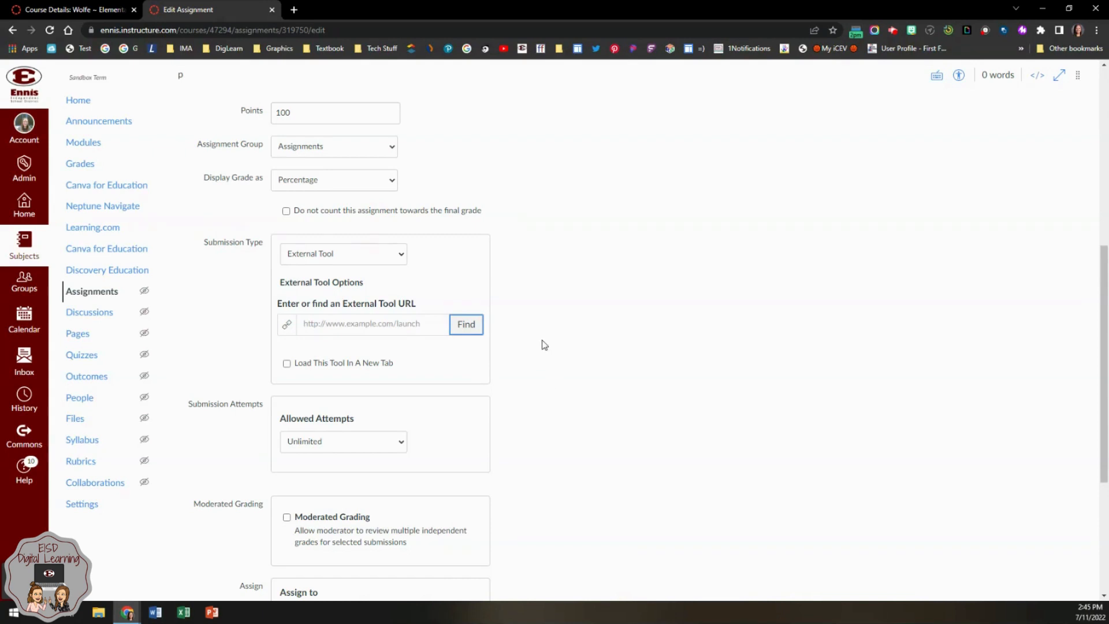
# Set the assignment's submission type back to Online
pyautogui.scroll(-1, 545, 345)
pyautogui.scroll(-1, 544, 345)
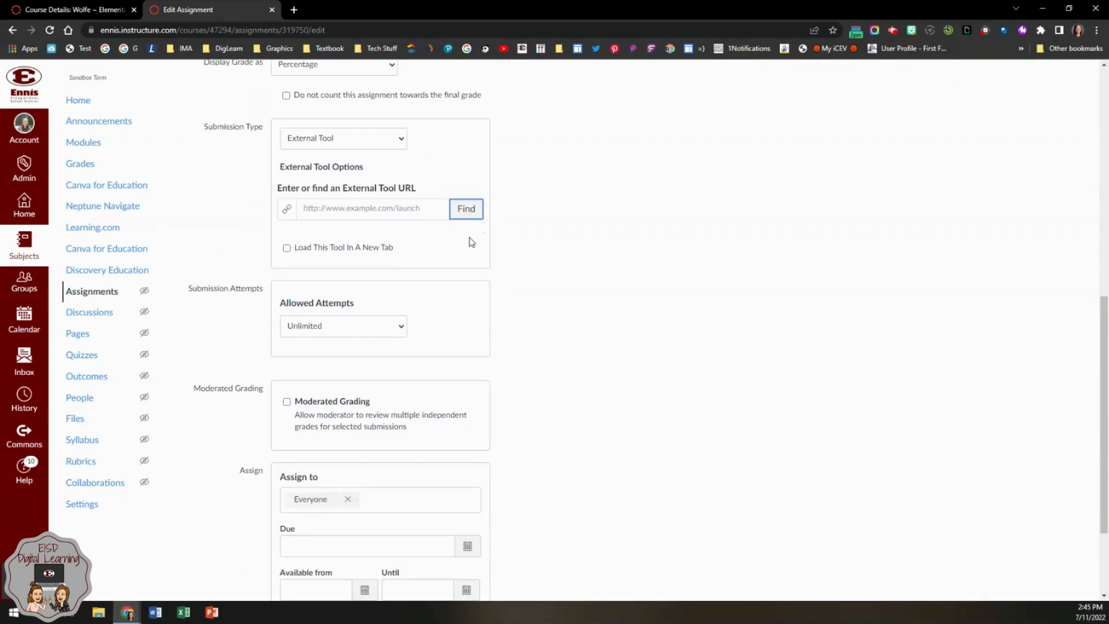
pyautogui.click(372, 140)
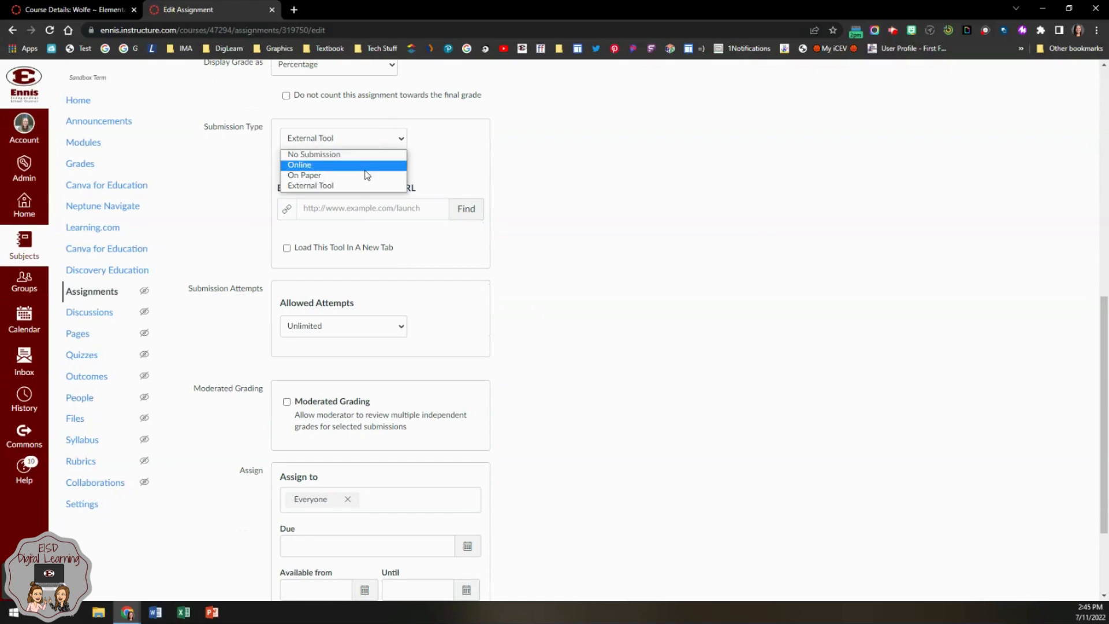
pyautogui.click(364, 166)
# Limit the allowed submission attempts to 2
pyautogui.scroll(-1, 661, 321)
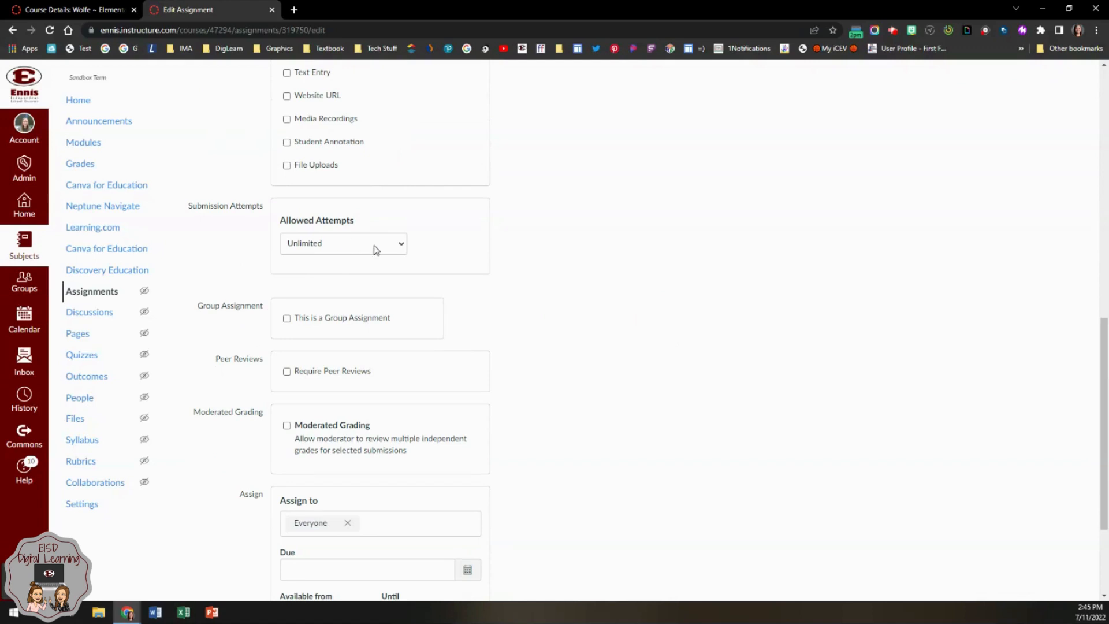
pyautogui.click(376, 249)
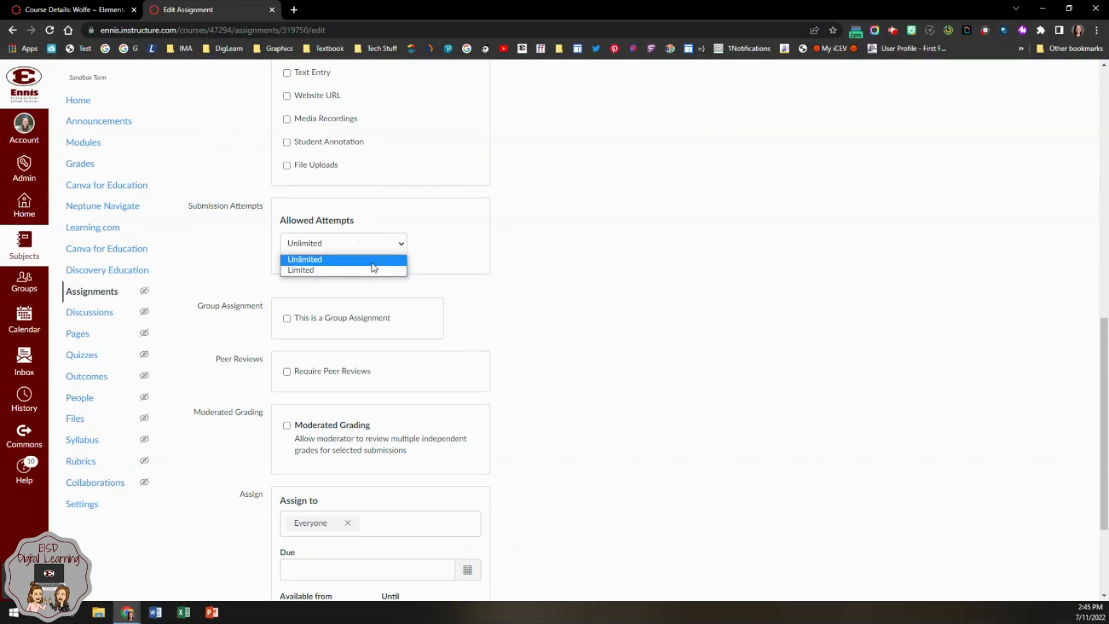
pyautogui.click(374, 269)
pyautogui.click(385, 288)
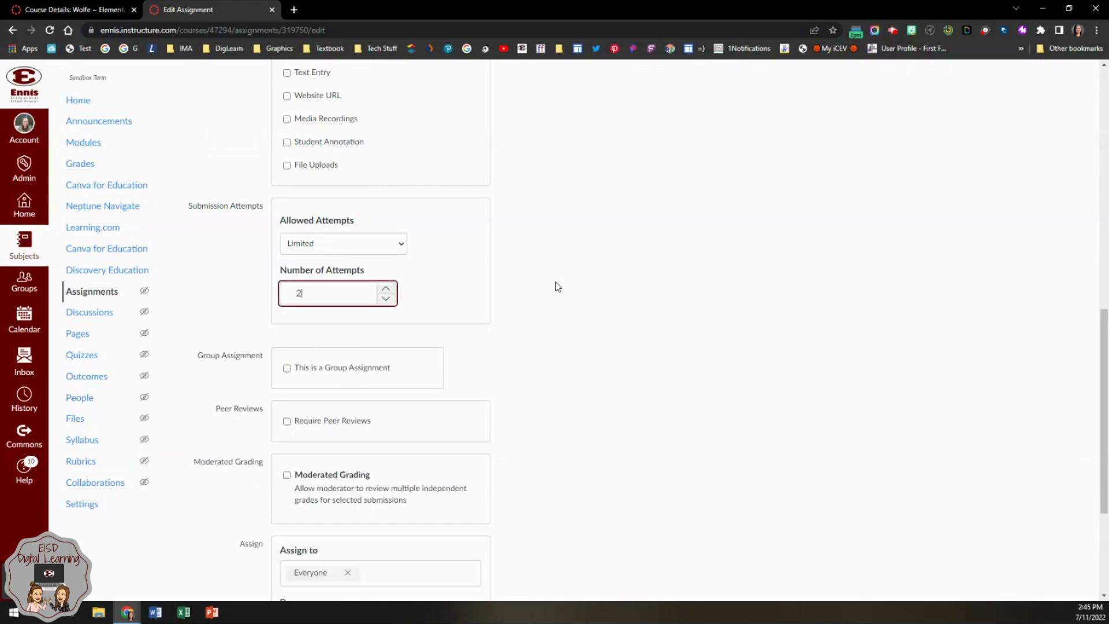
pyautogui.click(557, 287)
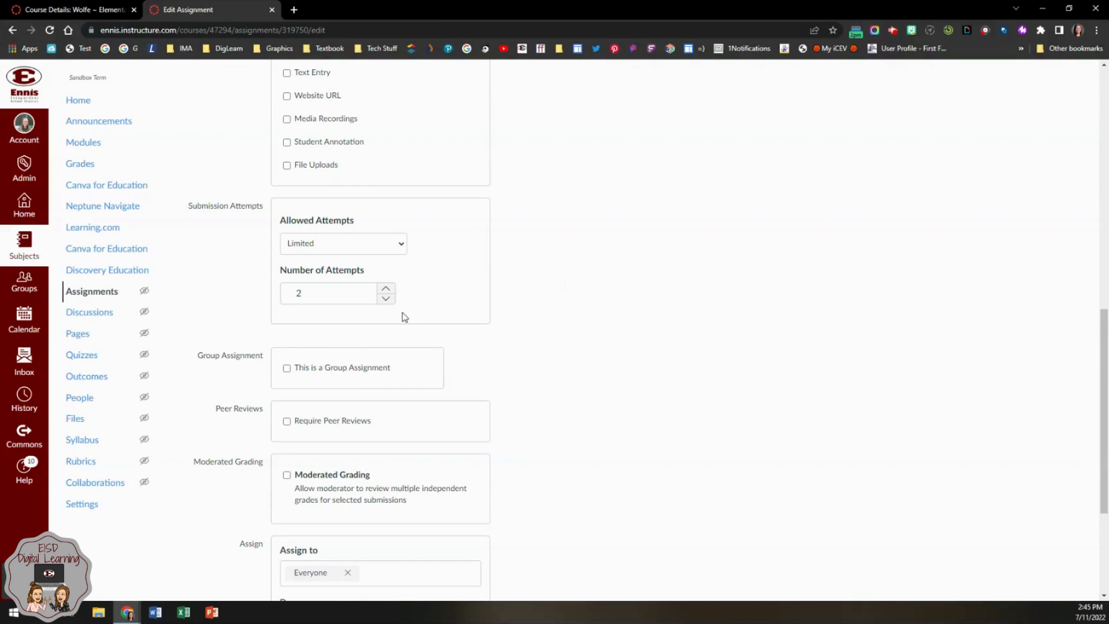
# Assign the assignment to the two listed students individually and remove Everyone Else from the assignees
pyautogui.scroll(-2, 474, 319)
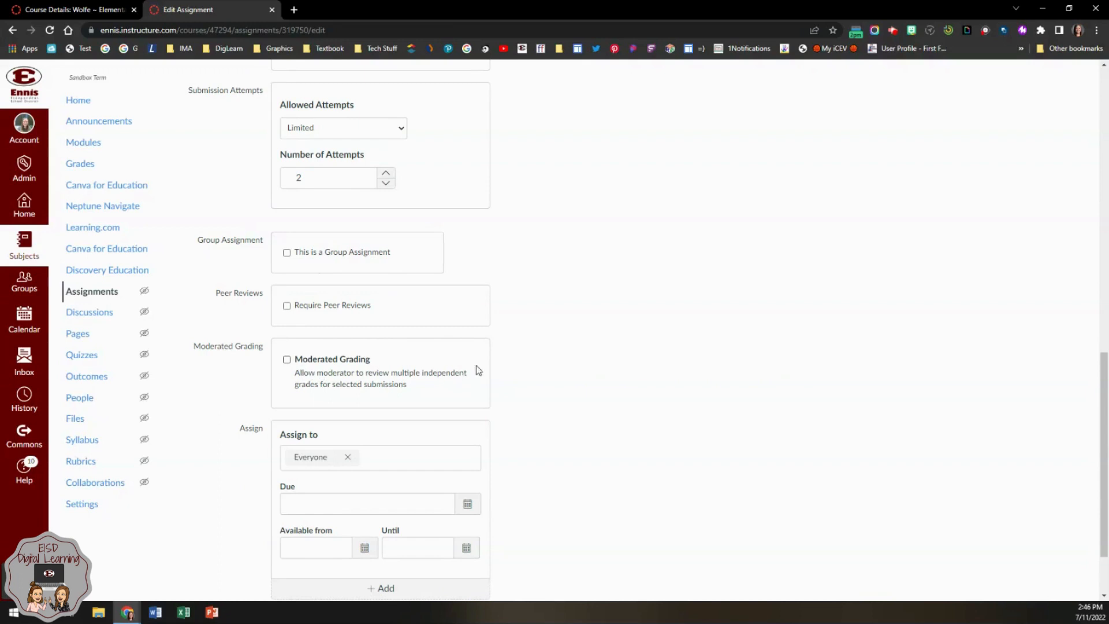
pyautogui.scroll(-2, 559, 293)
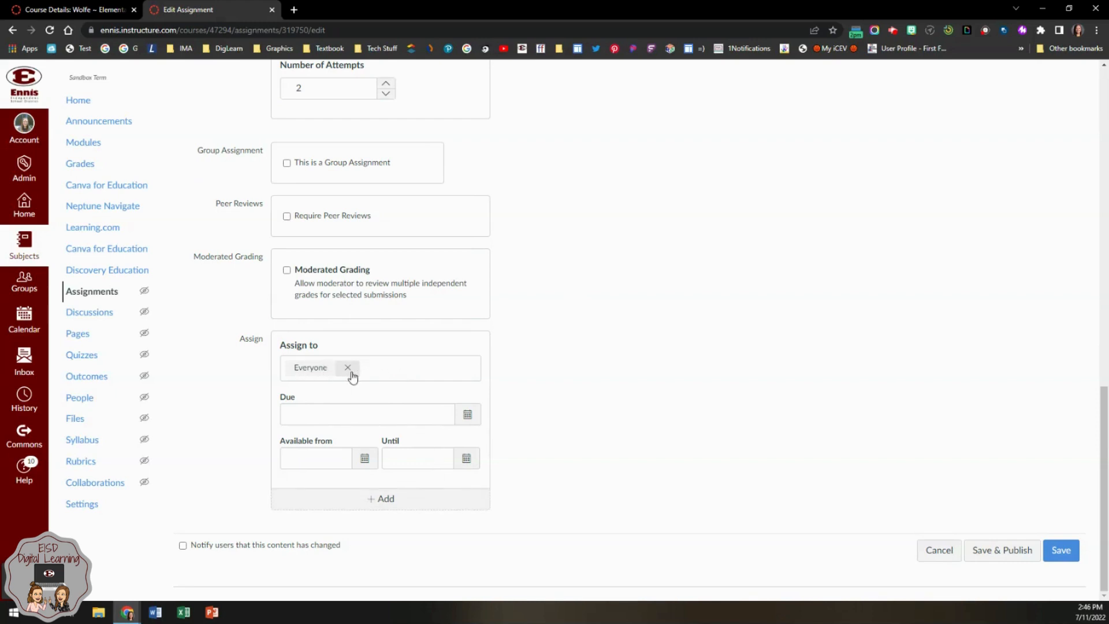
pyautogui.click(400, 369)
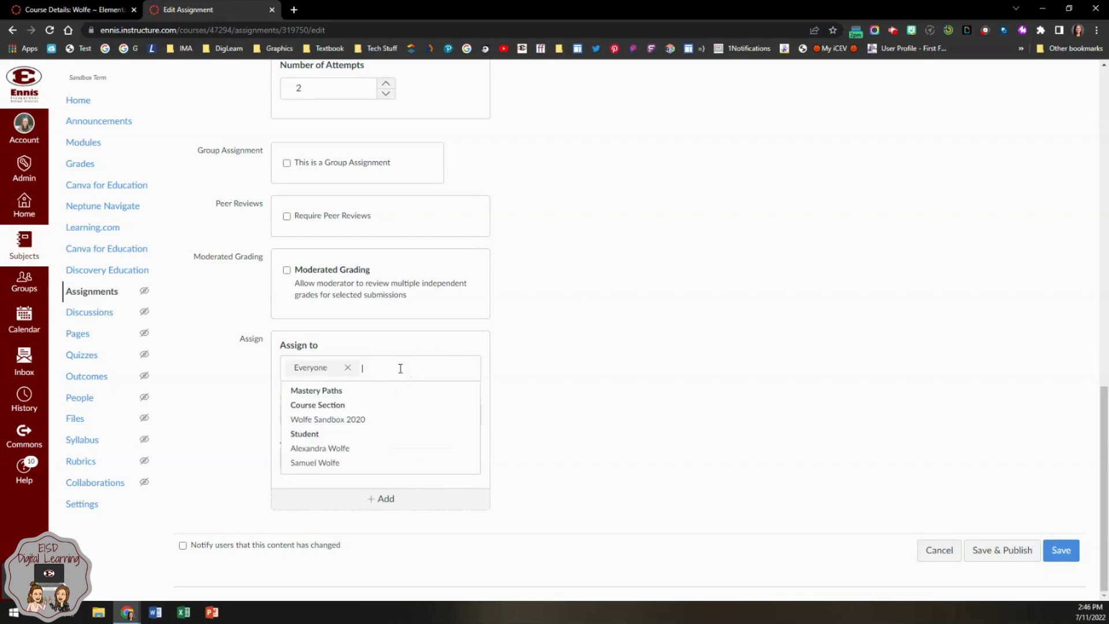
pyautogui.click(370, 449)
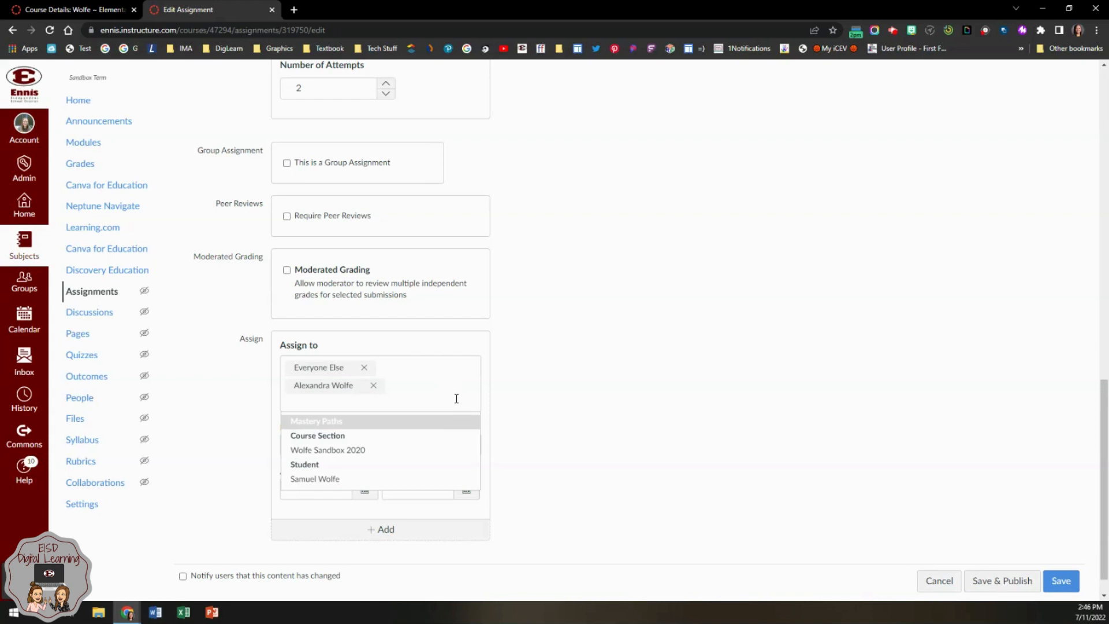
pyautogui.press('Down')
pyautogui.press('Down')
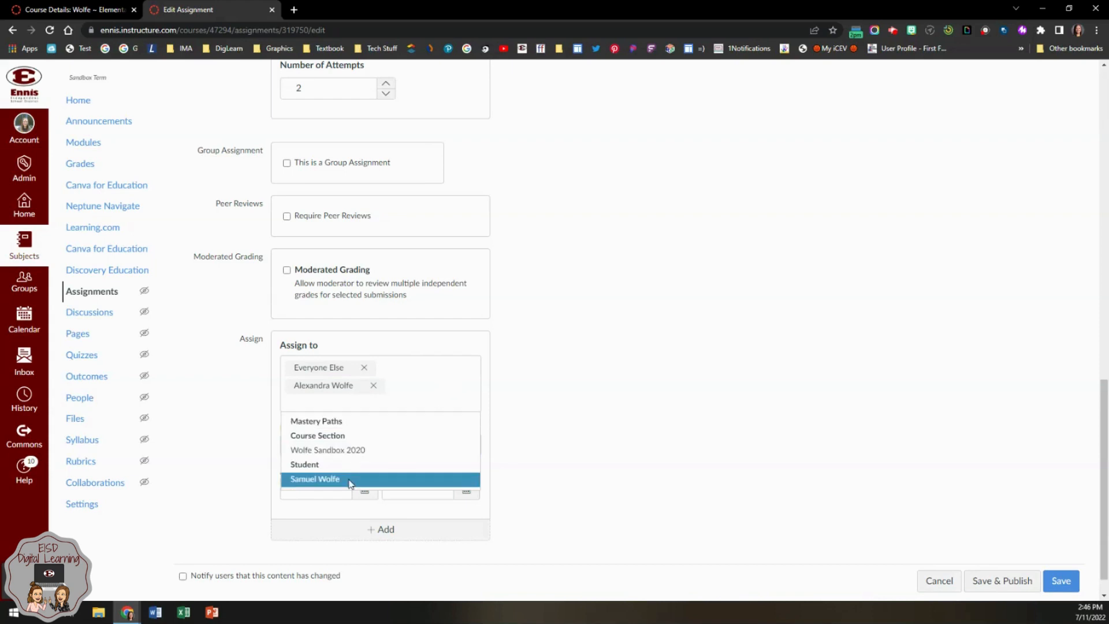
pyautogui.press('Return')
pyautogui.click(364, 368)
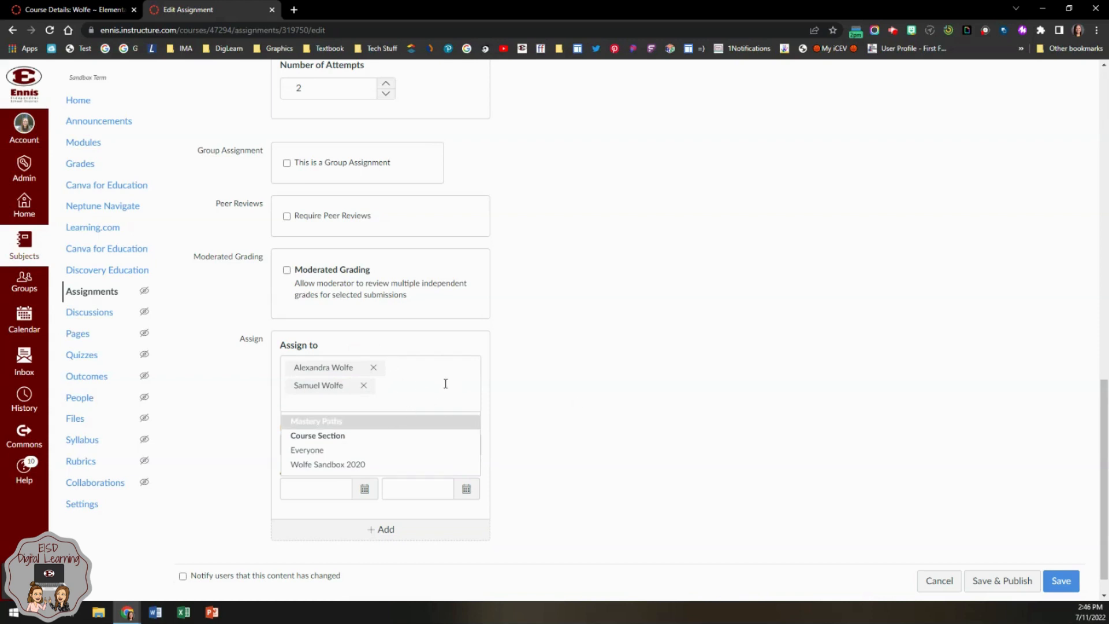
# Remove both individual students from the assignees and assign the assignment to Everyone
pyautogui.click(364, 385)
pyautogui.click(372, 368)
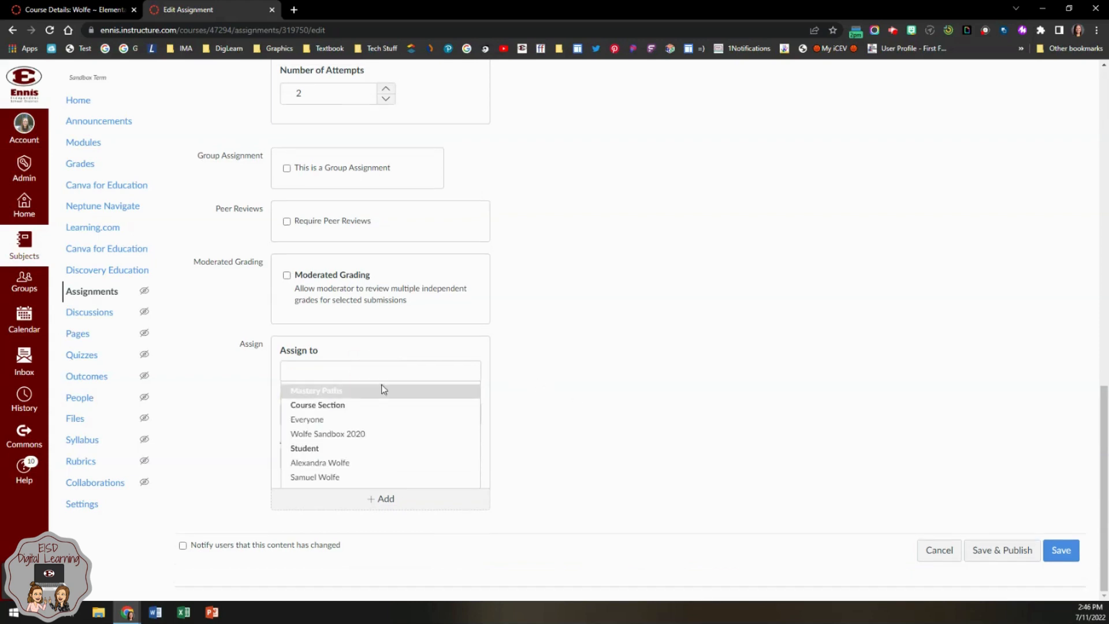
pyautogui.click(353, 428)
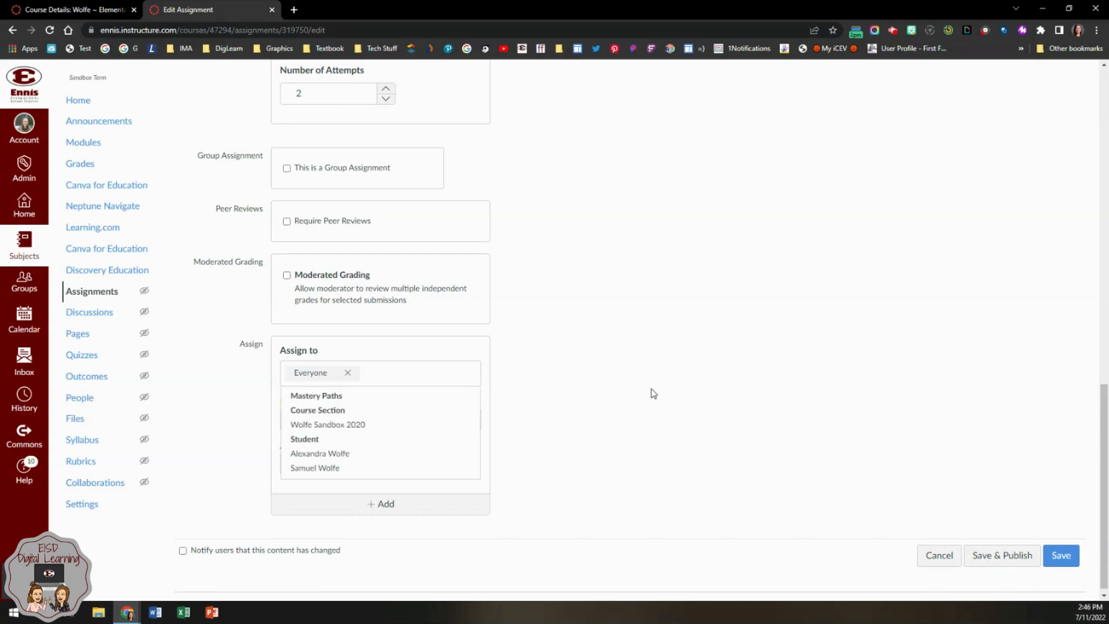
pyautogui.click(641, 377)
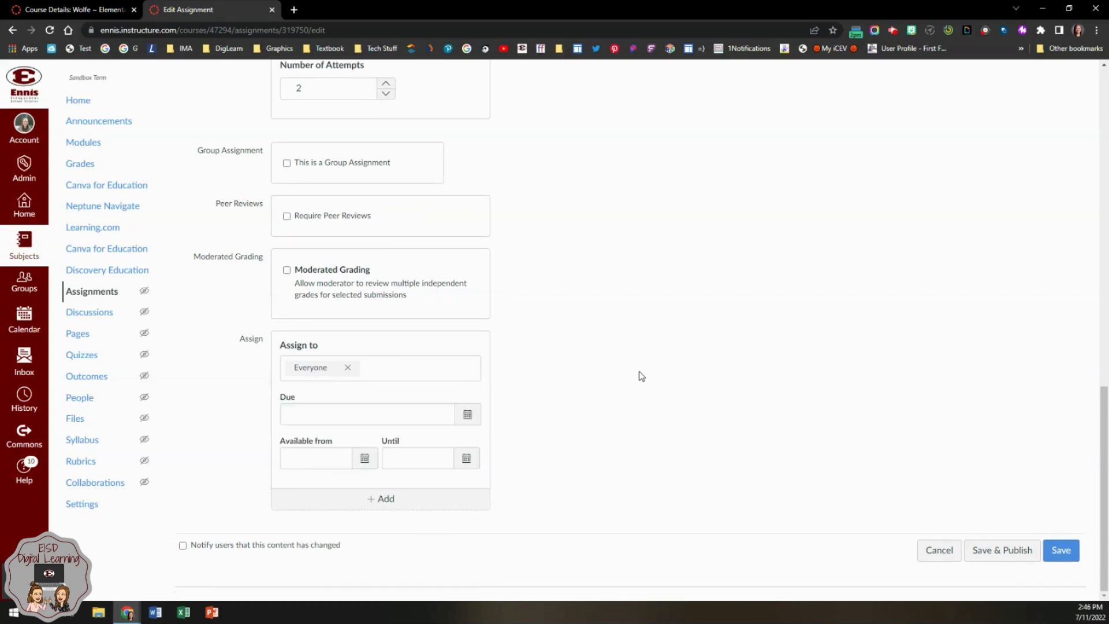
# Leave the due and availability dates blank, and save and publish the assignment
pyautogui.click(323, 410)
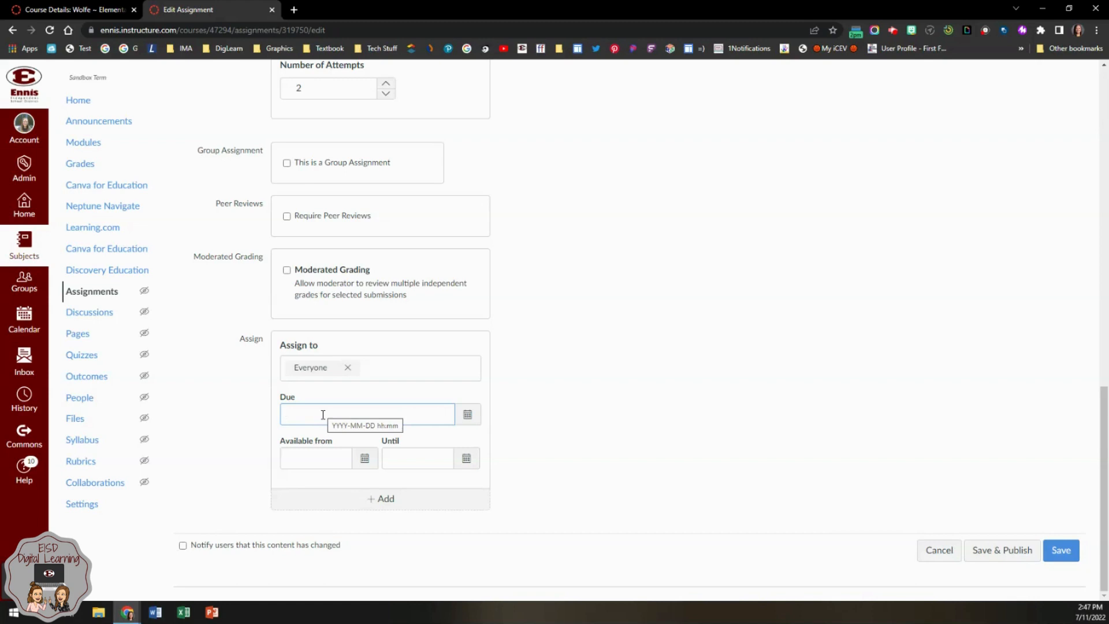
pyautogui.click(306, 459)
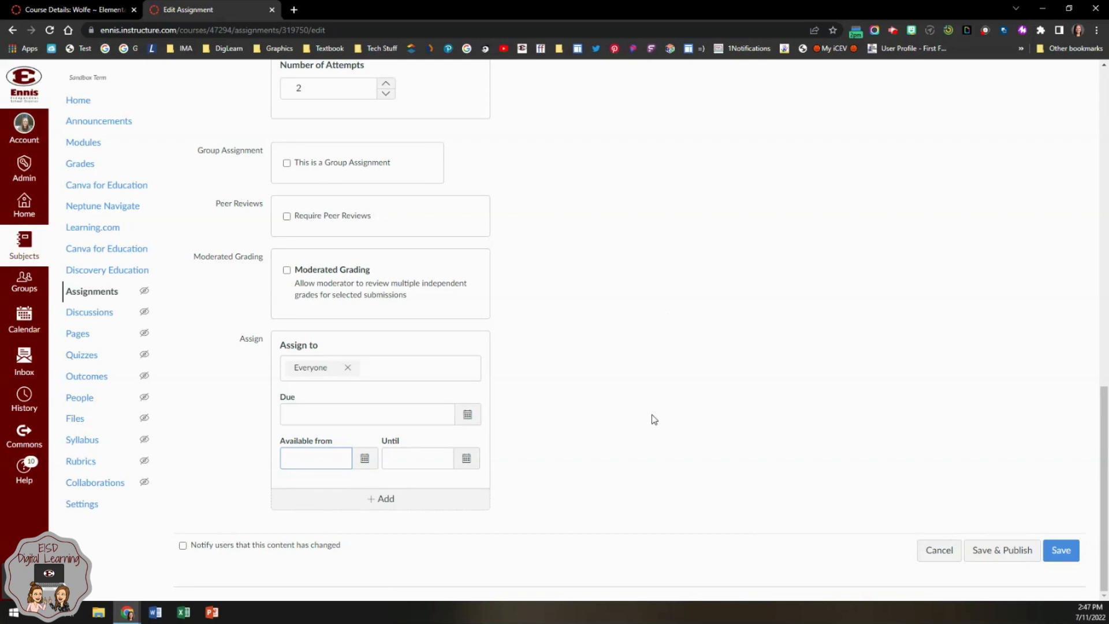
pyautogui.click(986, 550)
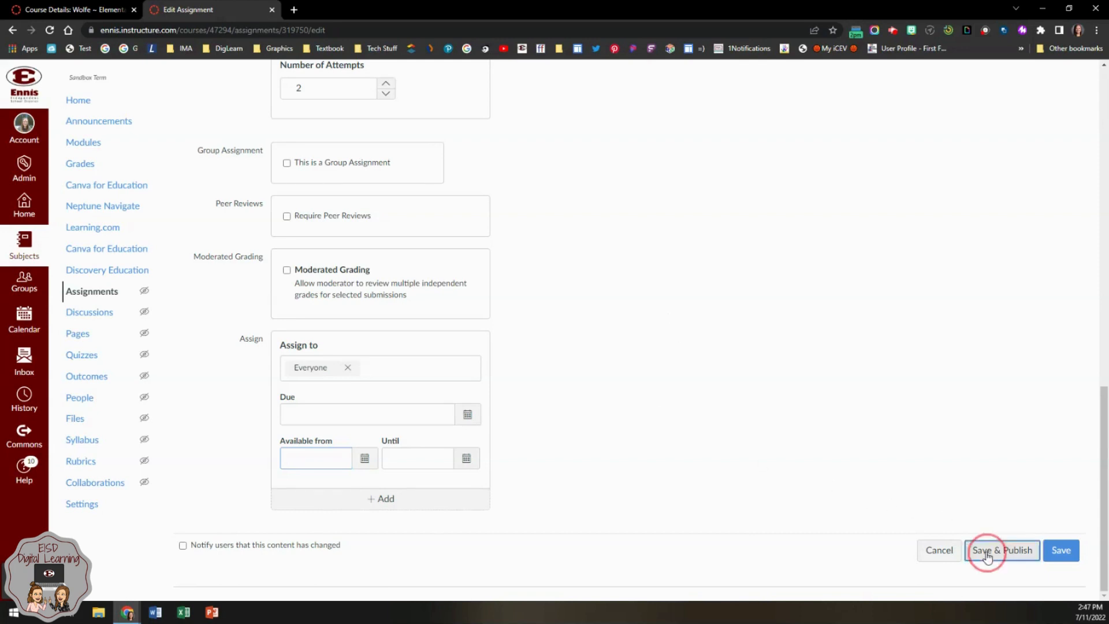